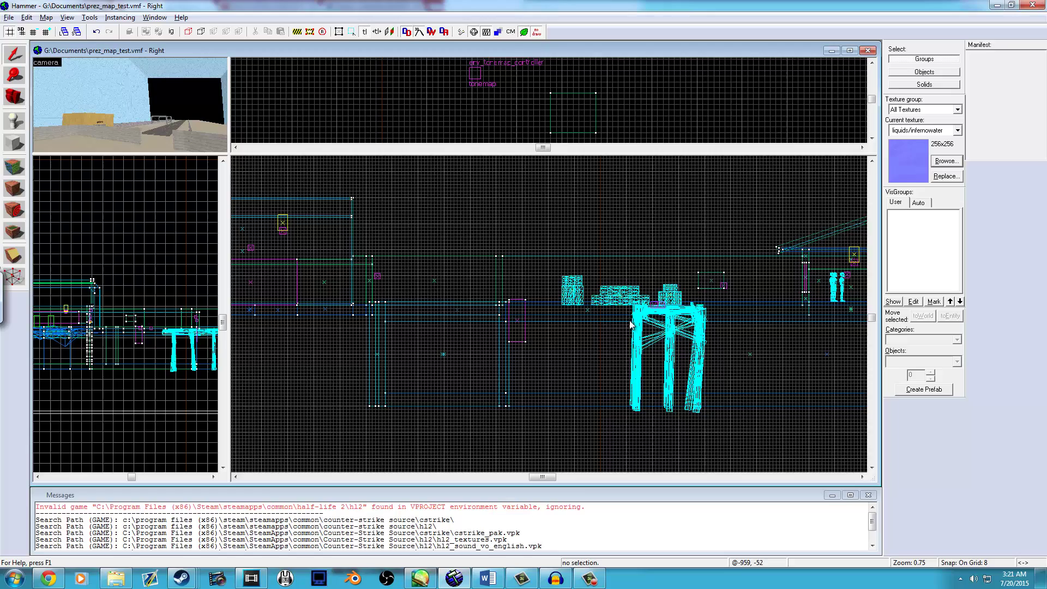
Step: Make the grid two levels finer in the side view around the stacked crate props
{"action": "scroll", "coordinate": [631, 325], "scroll_direction": "up", "scroll_amount": 8}
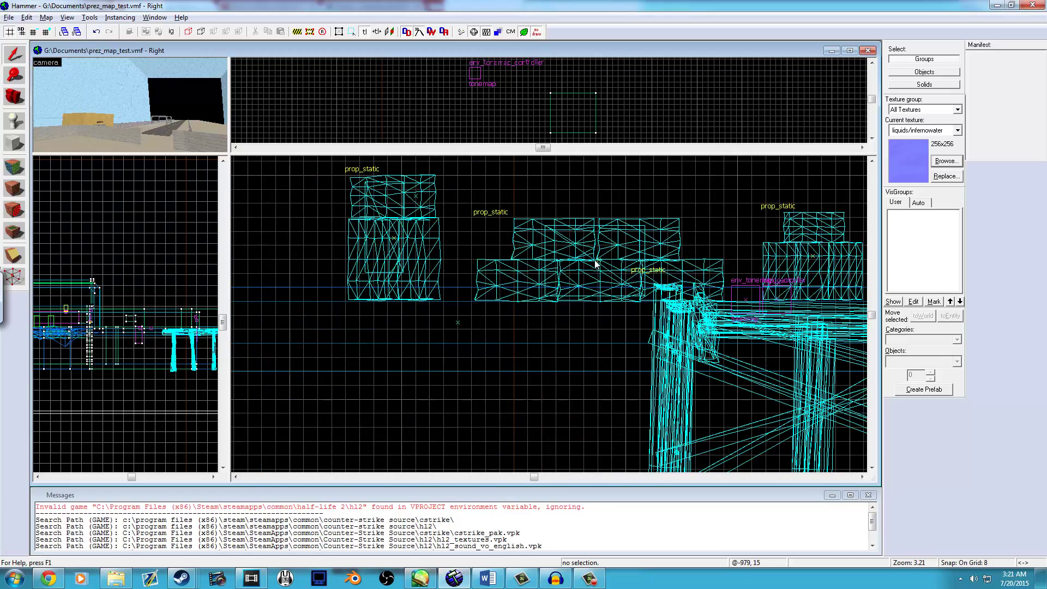
{"action": "left_click", "coordinate": [597, 260]}
{"action": "left_click_drag", "start_coordinate": [601, 260], "coordinate": [603, 259]}
{"action": "key", "text": "bracketleft"}
{"action": "key", "text": "bracketleft"}
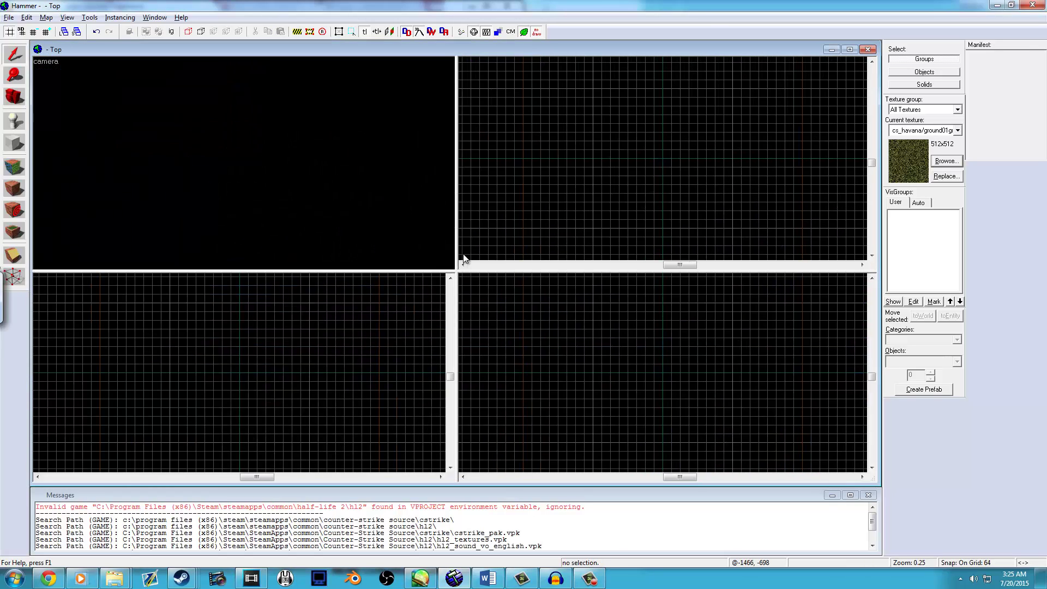
Step: Prepare the Block tool with the cs_havana/groundb texture
{"action": "left_click", "coordinate": [437, 249]}
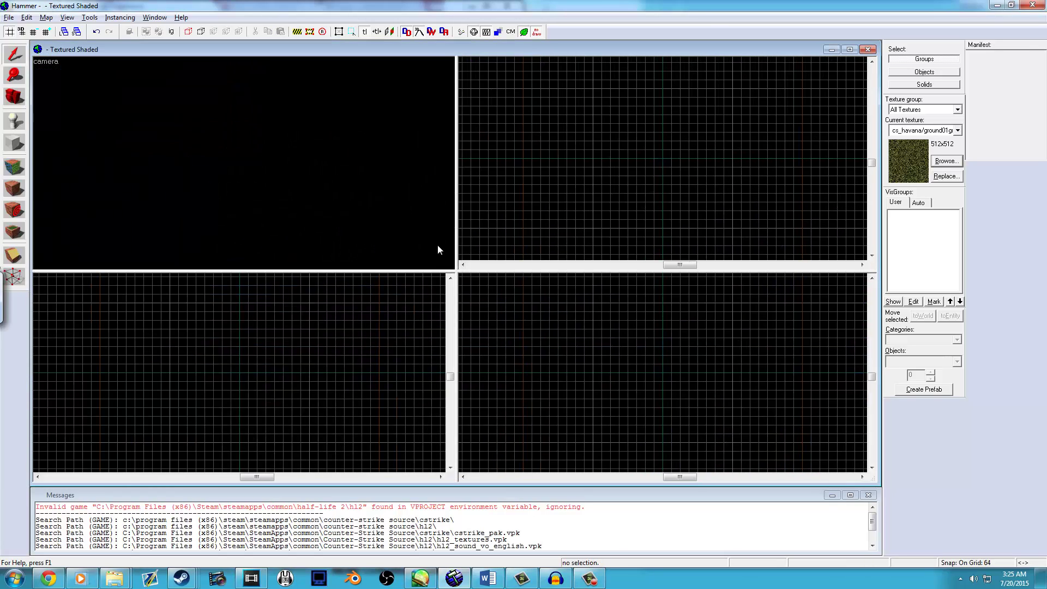
{"action": "left_click", "coordinate": [14, 143]}
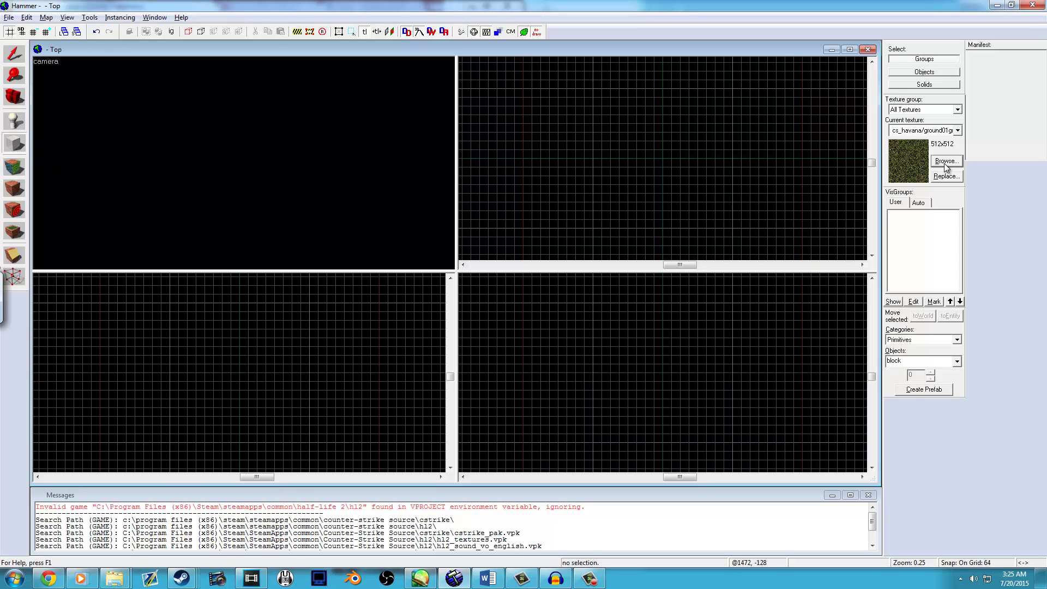
{"action": "left_click", "coordinate": [945, 161]}
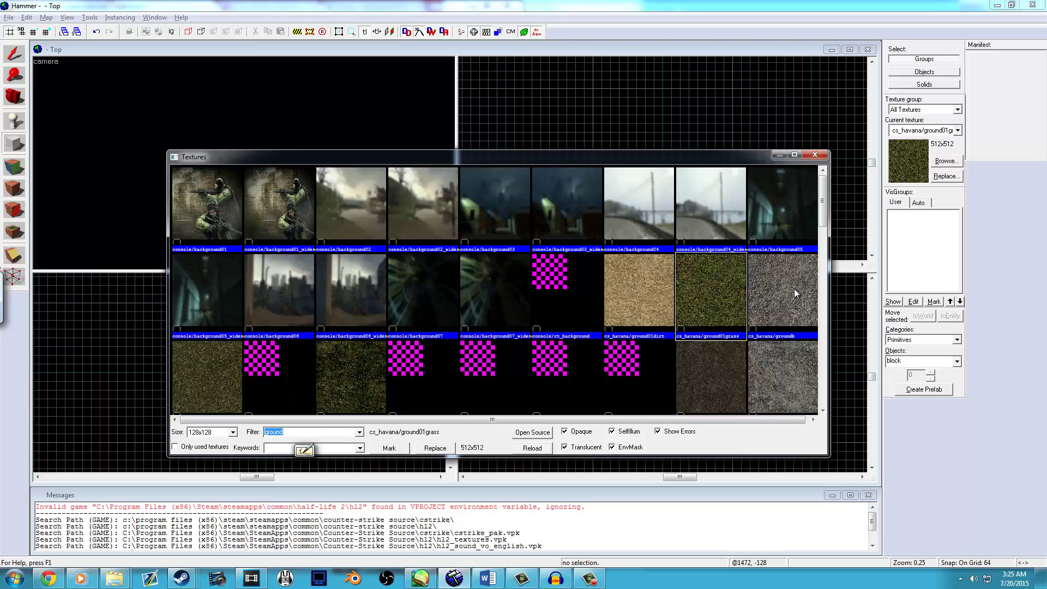
{"action": "double_click", "coordinate": [794, 289]}
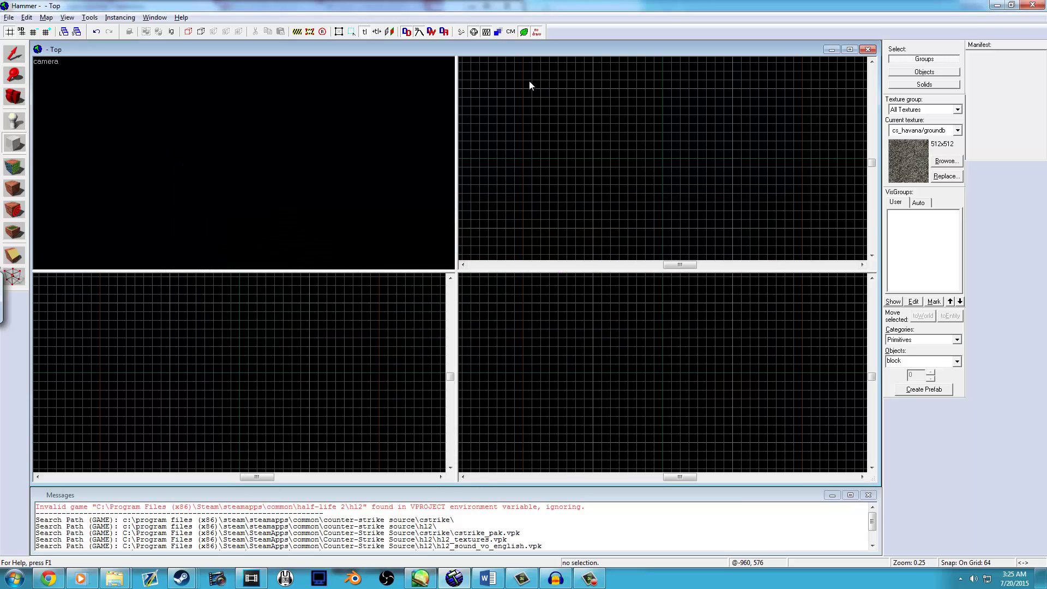
Step: Create a floor block 2048 by 1216 units and 64 units thick in the top view and inspect it in the camera view
{"action": "left_click_drag", "start_coordinate": [524, 80], "coordinate": [801, 249]}
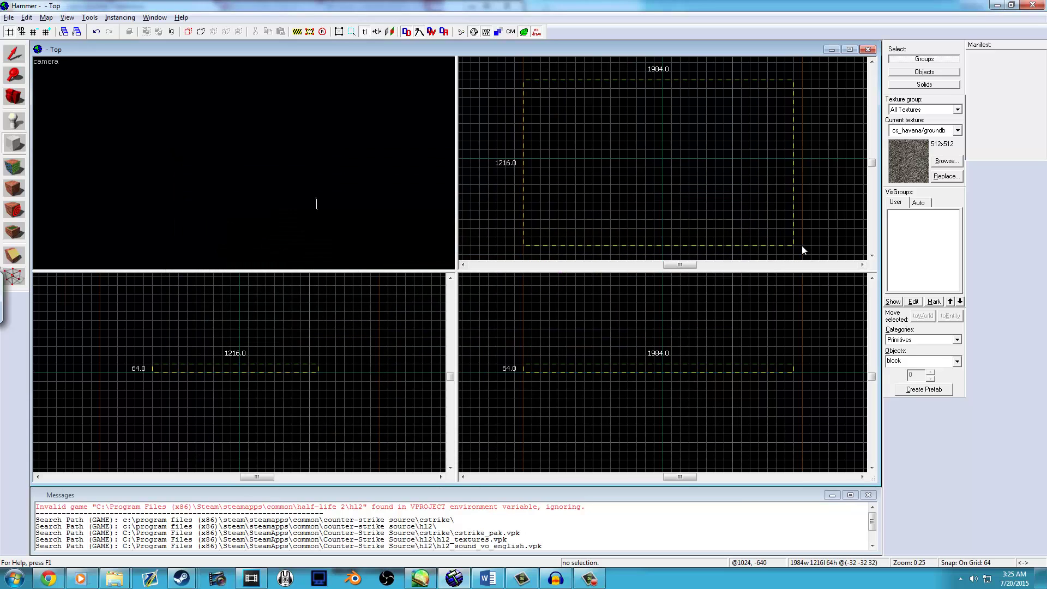
{"action": "key", "text": "Return"}
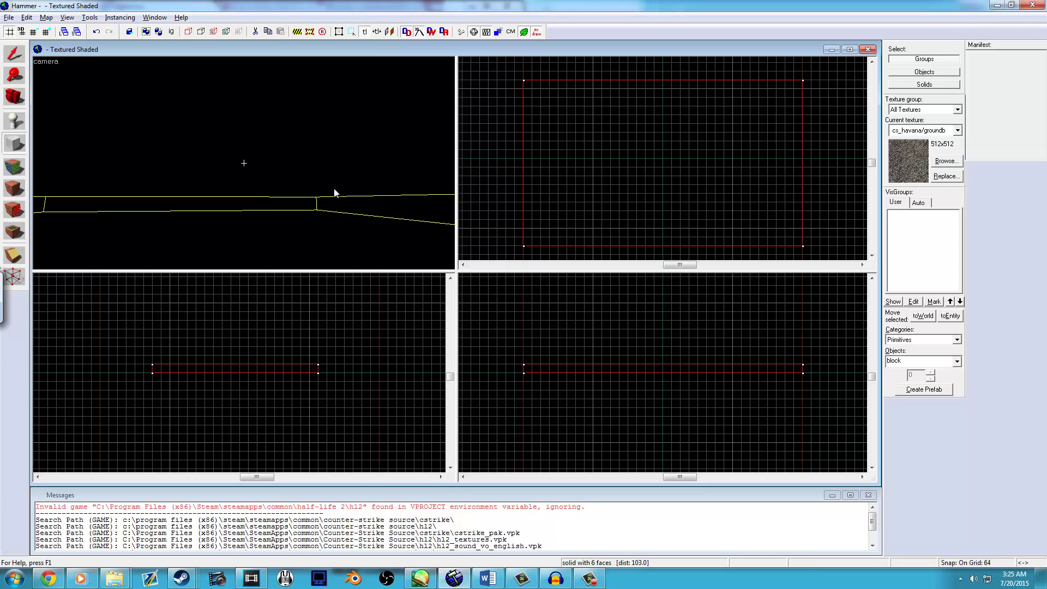
{"action": "key", "text": "z"}
{"action": "key", "text": "s"}
{"action": "key", "text": "s"}
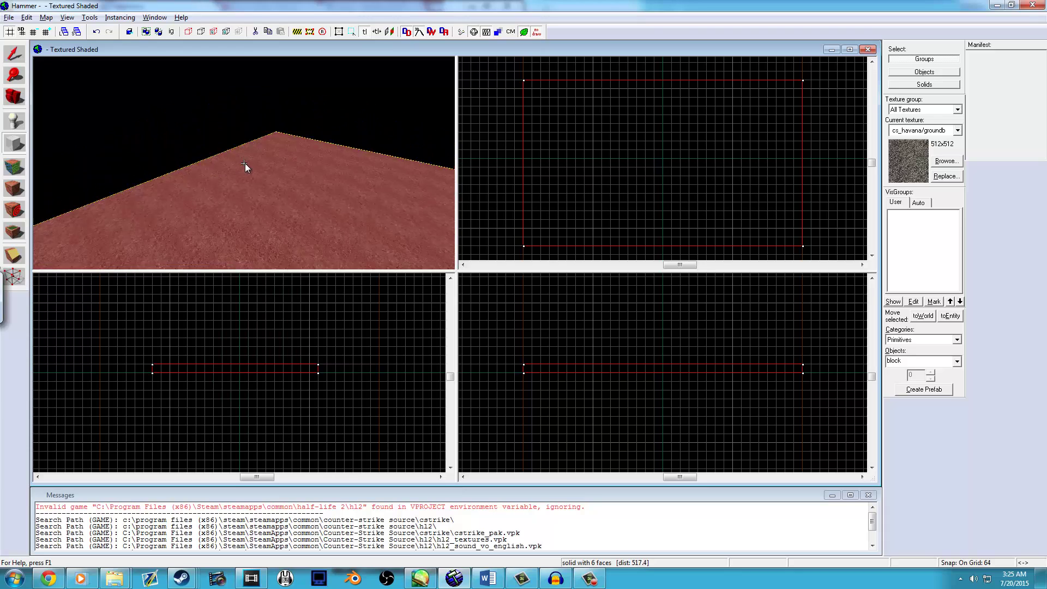
{"action": "key", "text": "Escape"}
{"action": "key", "text": "Escape"}
{"action": "key", "text": "z"}
Step: Build a raised 2048 by 64 wall along the floor's upper edge and outline a second wall down its left edge
{"action": "left_click", "coordinate": [14, 143]}
{"action": "left_click_drag", "start_coordinate": [523, 72], "coordinate": [803, 83]}
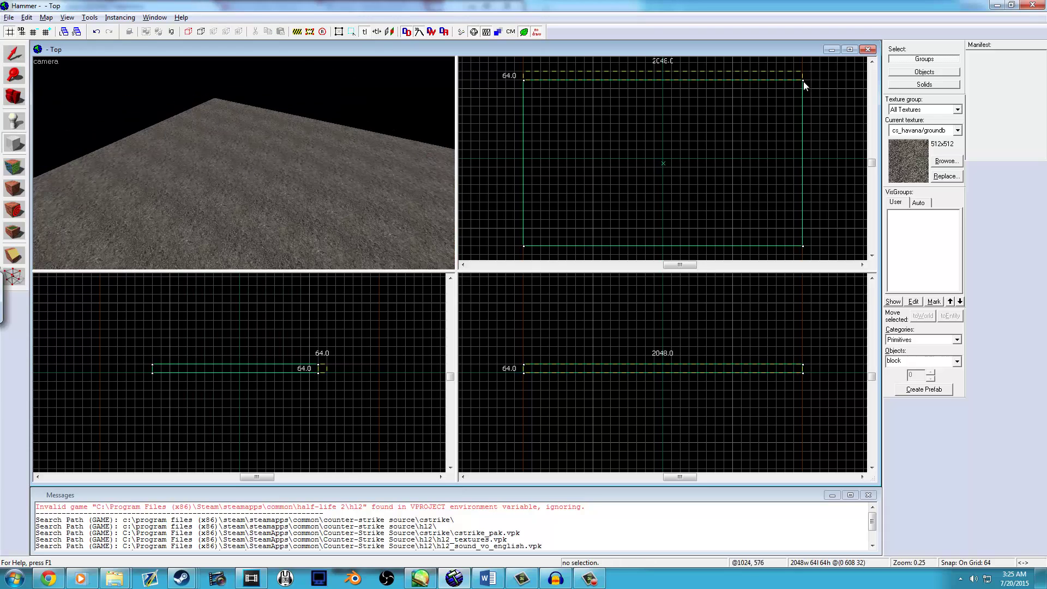
{"action": "key", "text": "Return"}
{"action": "left_click", "coordinate": [15, 54]}
{"action": "left_click_drag", "start_coordinate": [663, 361], "coordinate": [612, 336]}
{"action": "left_click", "coordinate": [15, 142]}
{"action": "left_click_drag", "start_coordinate": [516, 72], "coordinate": [537, 246]}
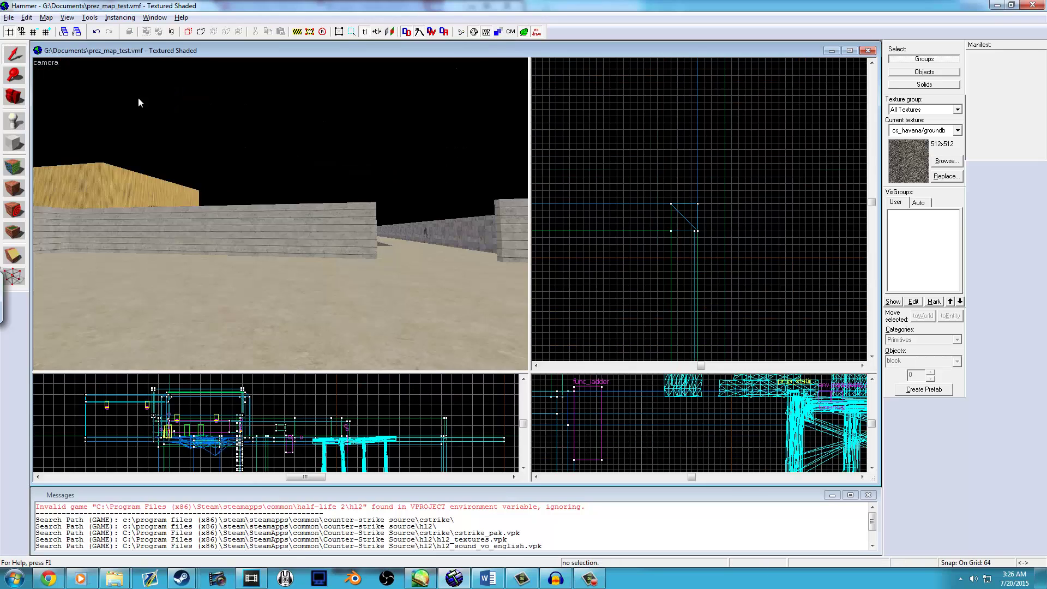
Step: Clip the upper-right corner off the 224 by 160 block in the top view with the Clipping tool
{"action": "key", "text": "z"}
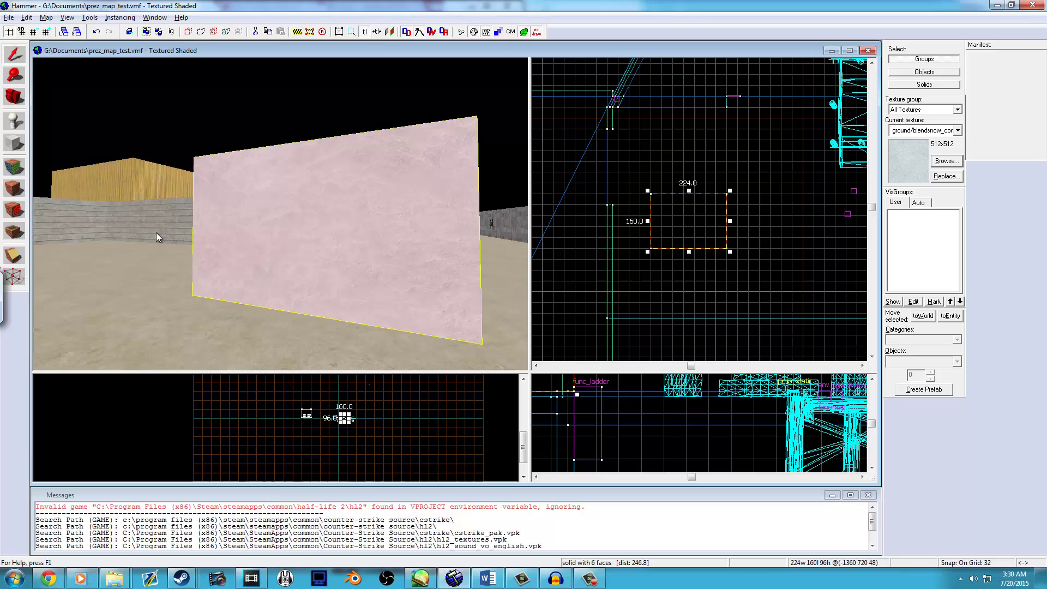
{"action": "left_click", "coordinate": [11, 258]}
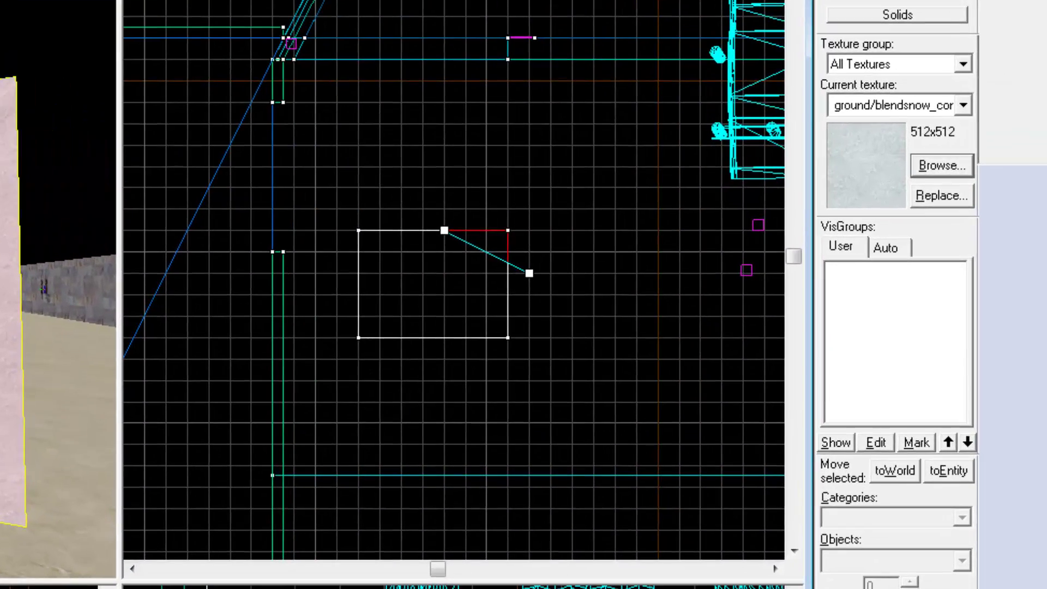
{"action": "left_click", "coordinate": [9, 260]}
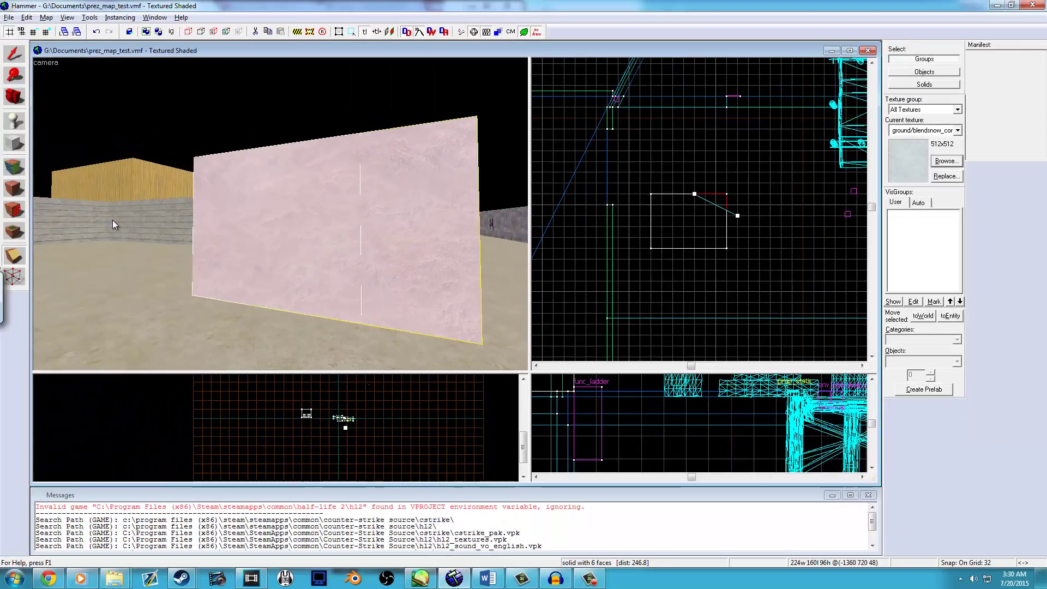
{"action": "key", "text": "Return"}
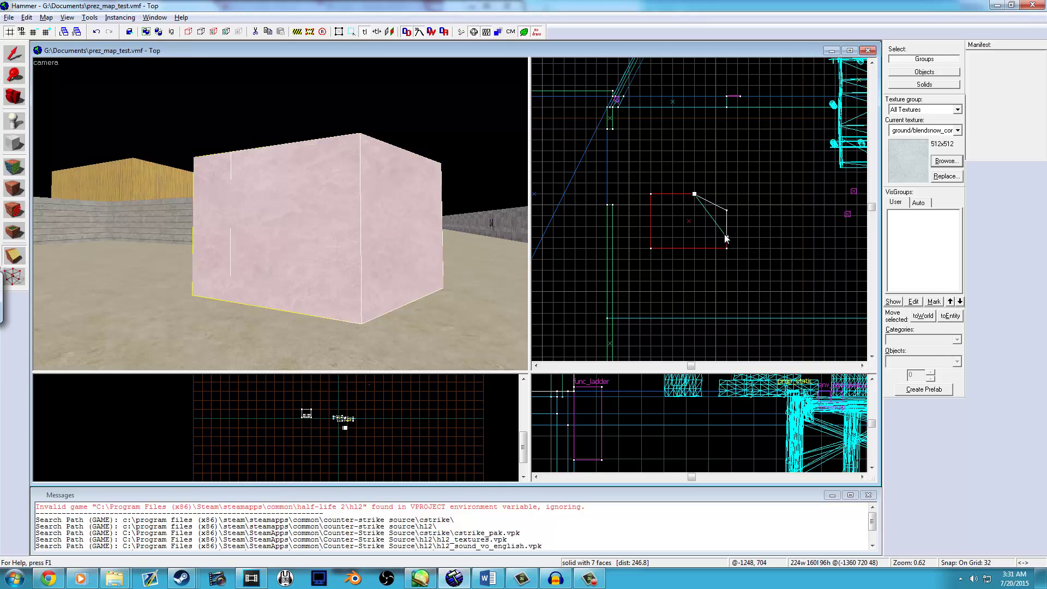
Step: Split the clipped block along a second diagonal, keeping both parts, and shift the selection sideways in the top view
{"action": "key", "text": "shift+s"}
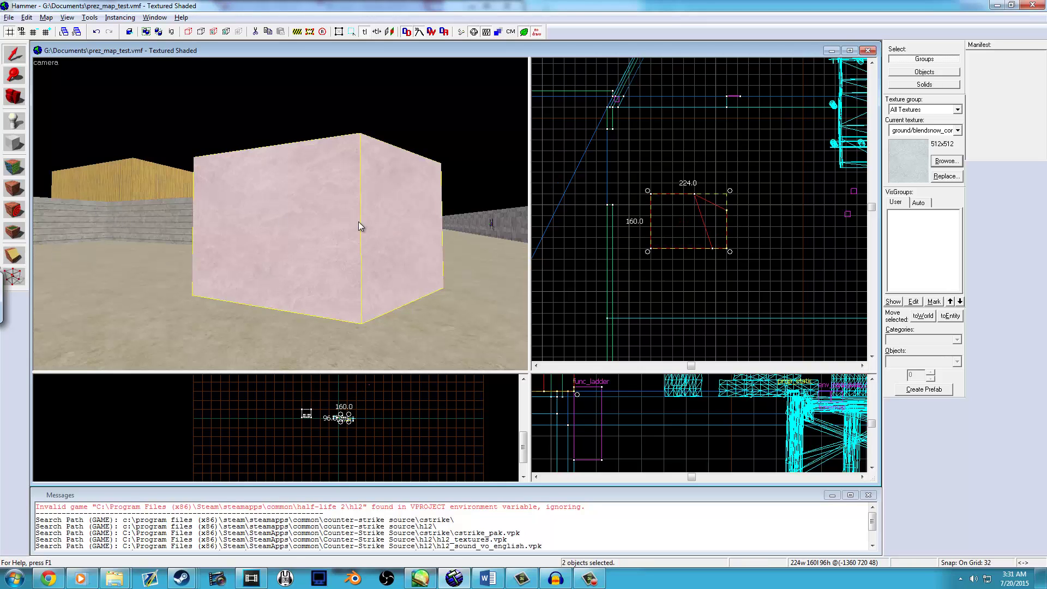
{"action": "left_click_drag", "start_coordinate": [708, 214], "coordinate": [751, 213]}
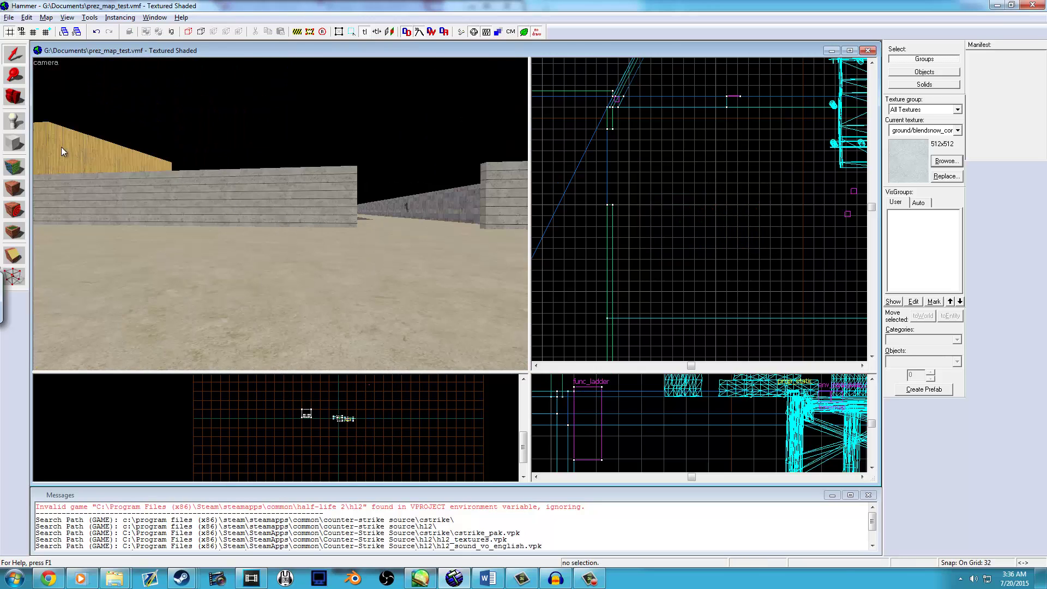
Step: Create a brush from a different primitive shape in the open area of the top view
{"action": "left_click", "coordinate": [15, 143]}
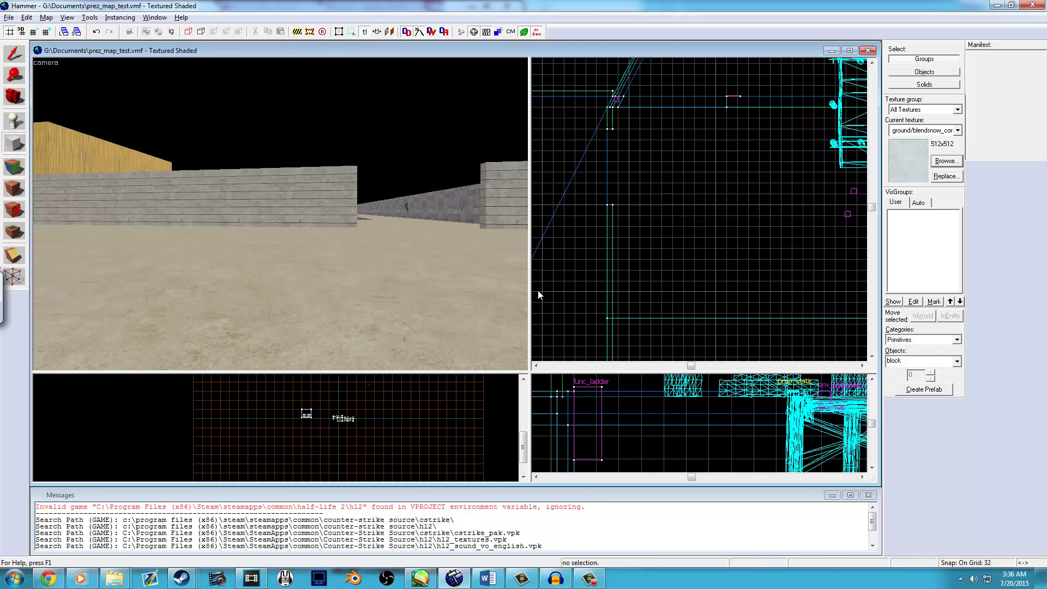
{"action": "left_click", "coordinate": [956, 361]}
{"action": "left_click", "coordinate": [895, 399]}
{"action": "left_click_drag", "start_coordinate": [712, 234], "coordinate": [773, 286]}
{"action": "key", "text": "Return"}
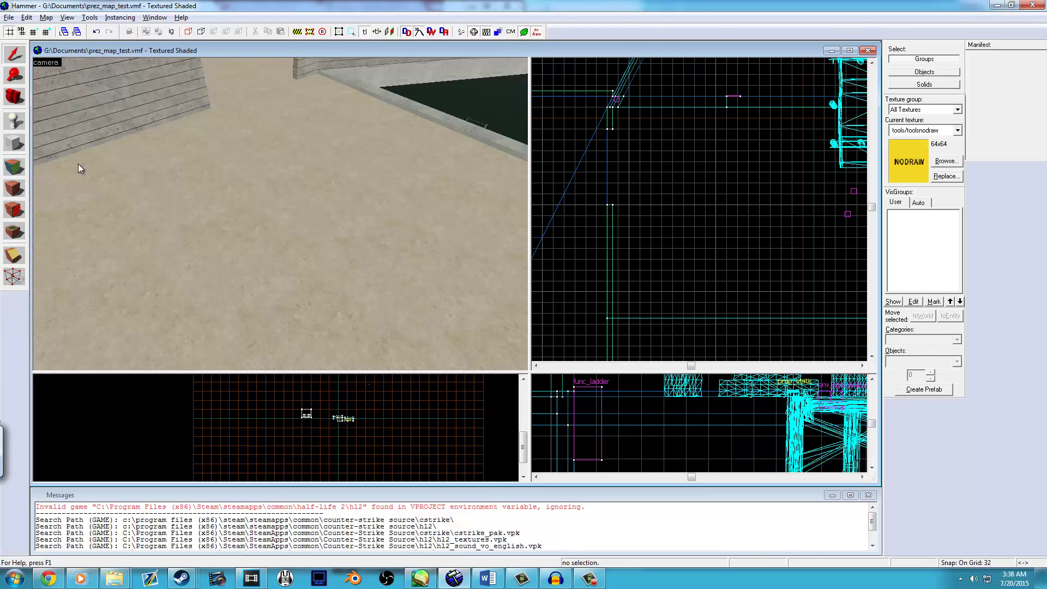
Step: Create a block 192 by 160 units and 96 units high in the top view with the tools/toolsnodraw texture
{"action": "left_click", "coordinate": [10, 148]}
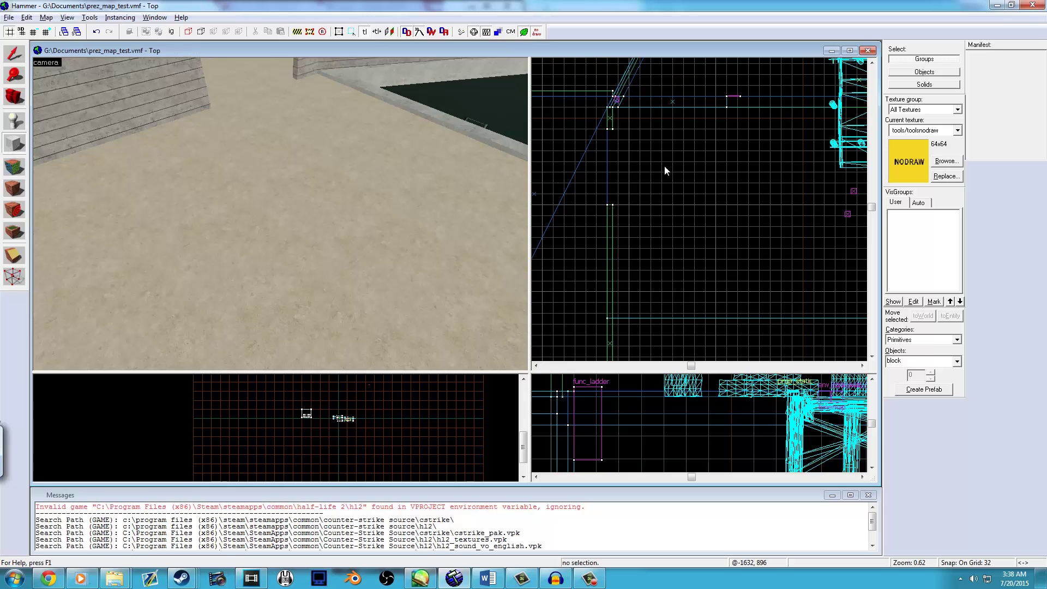
{"action": "left_click", "coordinate": [940, 163]}
{"action": "double_click", "coordinate": [187, 187]}
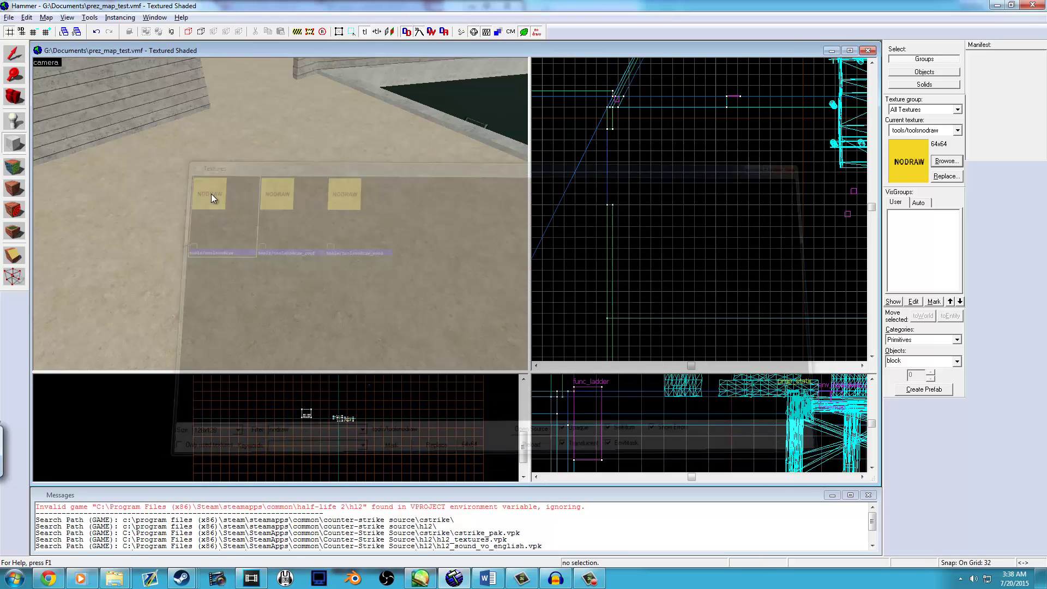
{"action": "left_click_drag", "start_coordinate": [705, 194], "coordinate": [769, 248]}
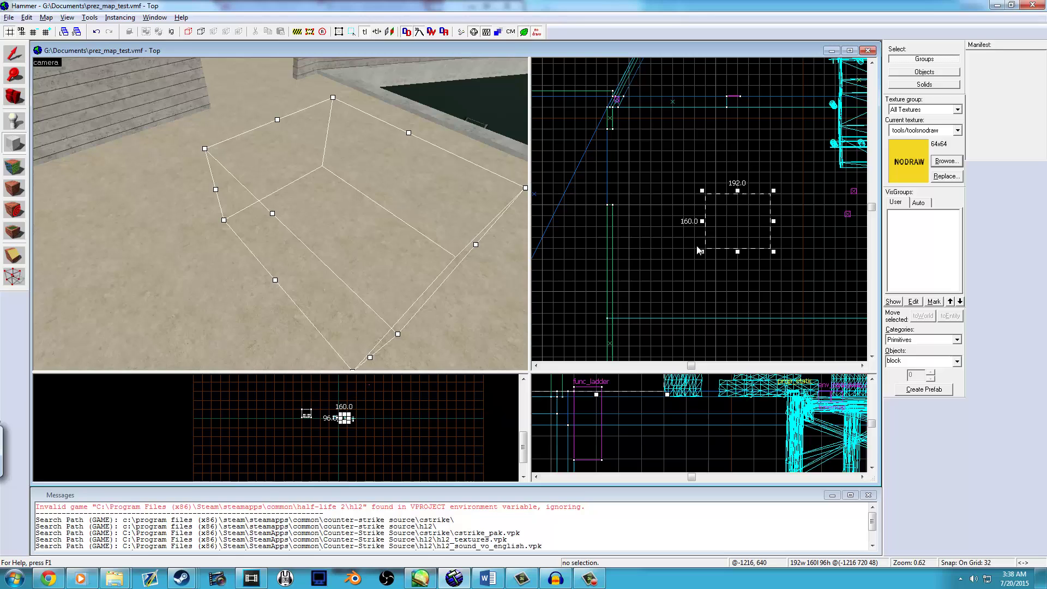
{"action": "key", "text": "Return"}
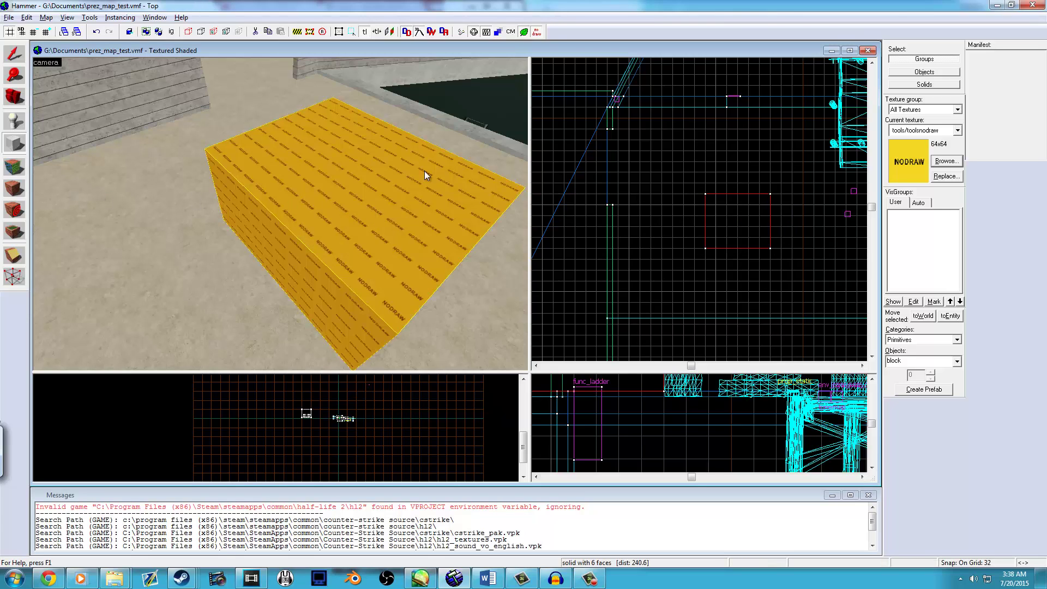
Step: Apply the liquids/infernowater texture to the nodraw block's top face and inspect the water surface in the camera view
{"action": "left_click", "coordinate": [11, 171]}
{"action": "left_click", "coordinate": [587, 294]}
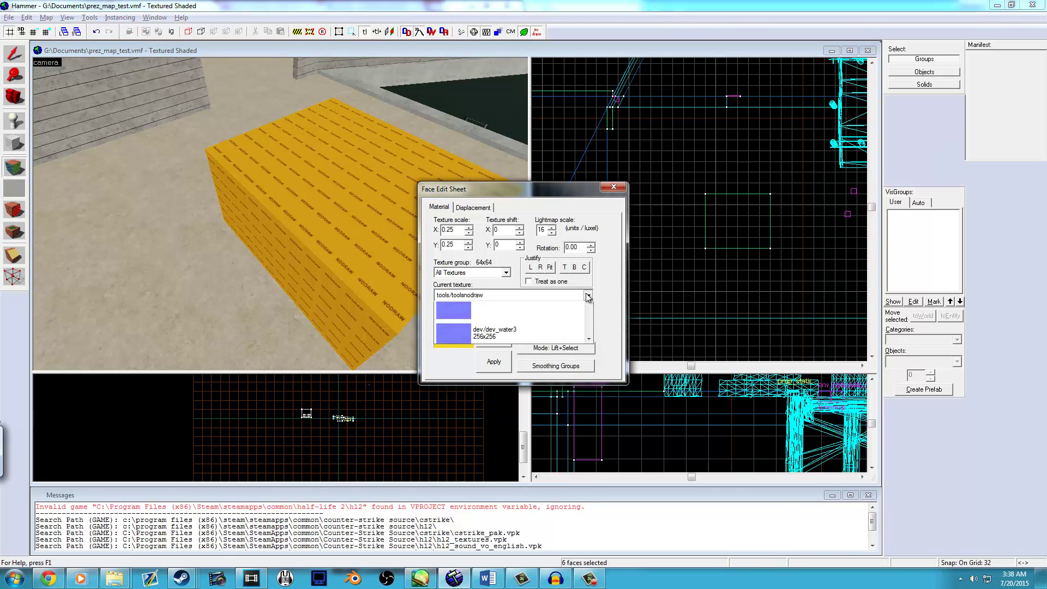
{"action": "left_click", "coordinate": [505, 479]}
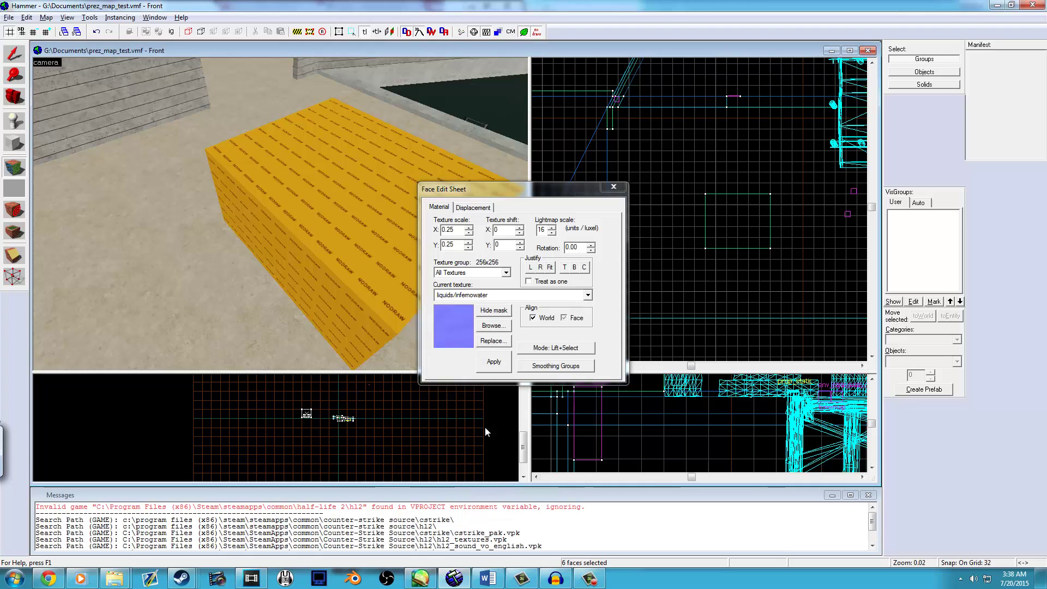
{"action": "left_click", "coordinate": [356, 217]}
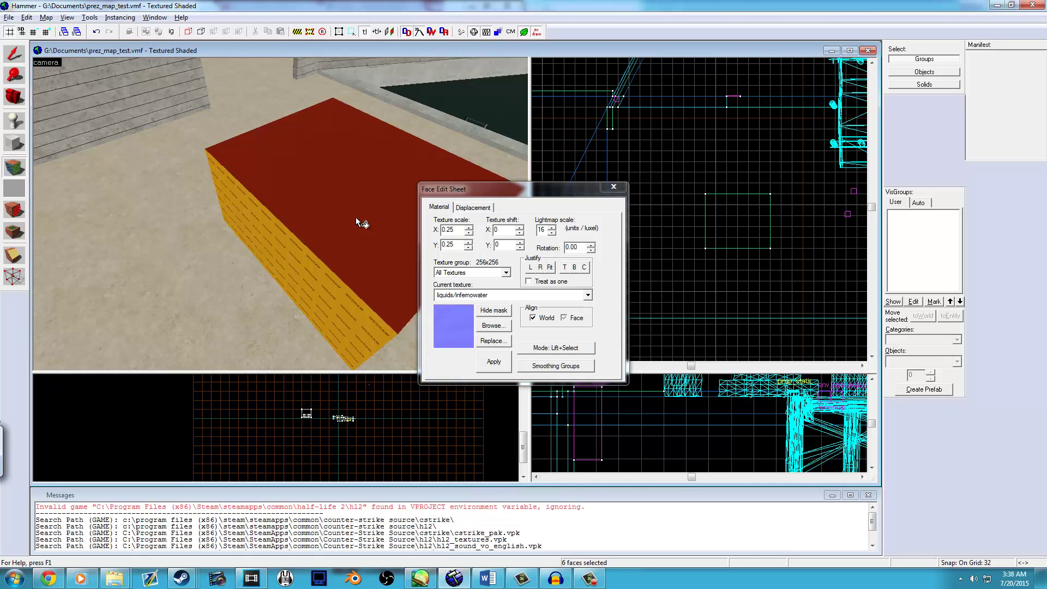
{"action": "left_click", "coordinate": [614, 187]}
{"action": "key", "text": "z"}
{"action": "key", "text": "w"}
{"action": "key", "text": "d"}
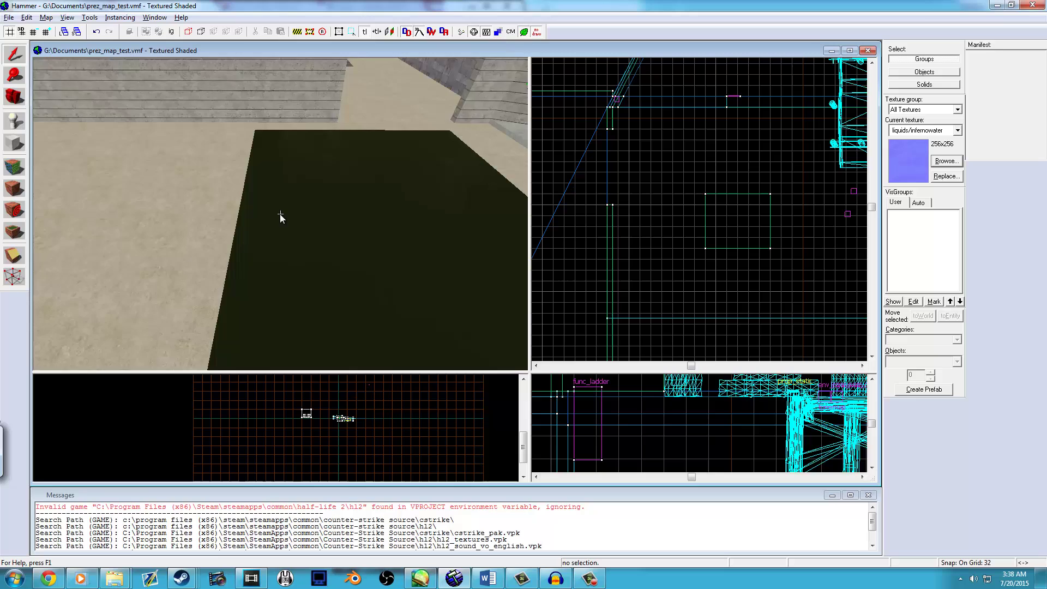
{"action": "scroll", "coordinate": [279, 213], "scroll_direction": "down", "scroll_amount": 8}
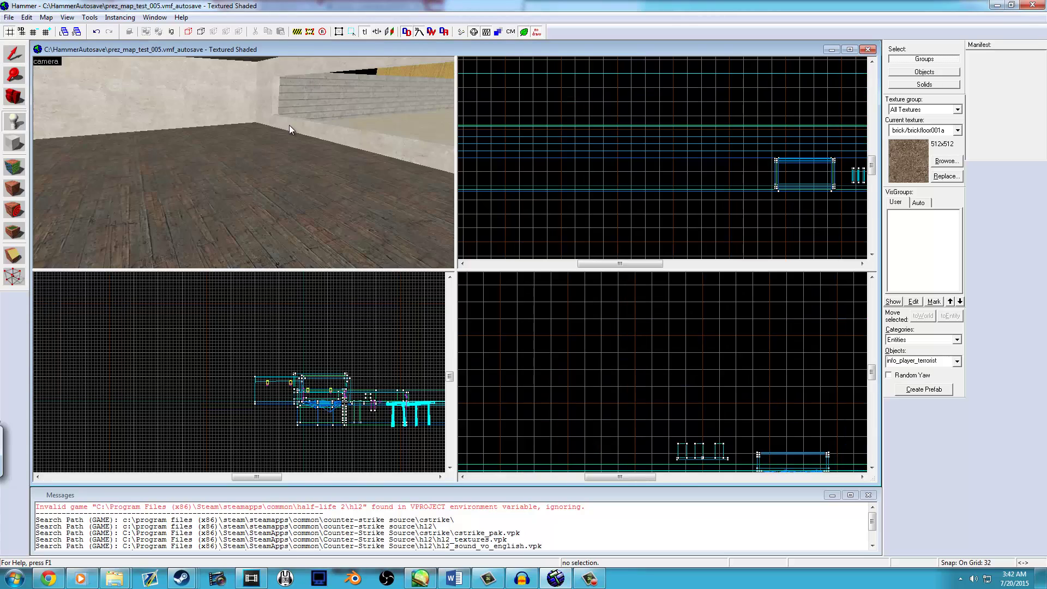
Step: Place an info_player_terrorist entity on the room's wooden floor
{"action": "key", "text": "z"}
{"action": "key", "text": "w"}
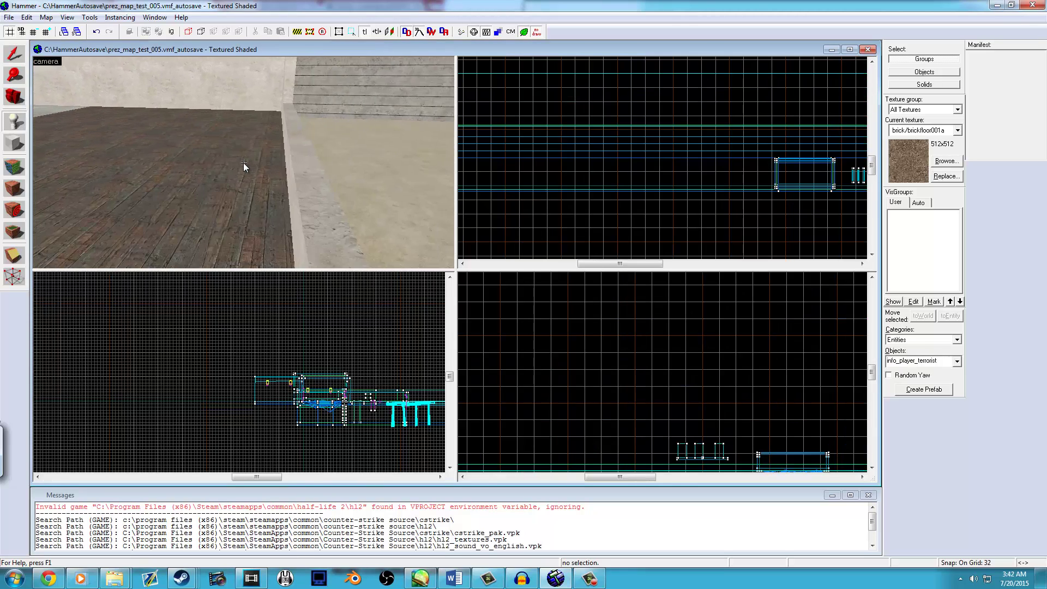
{"action": "key", "text": "a"}
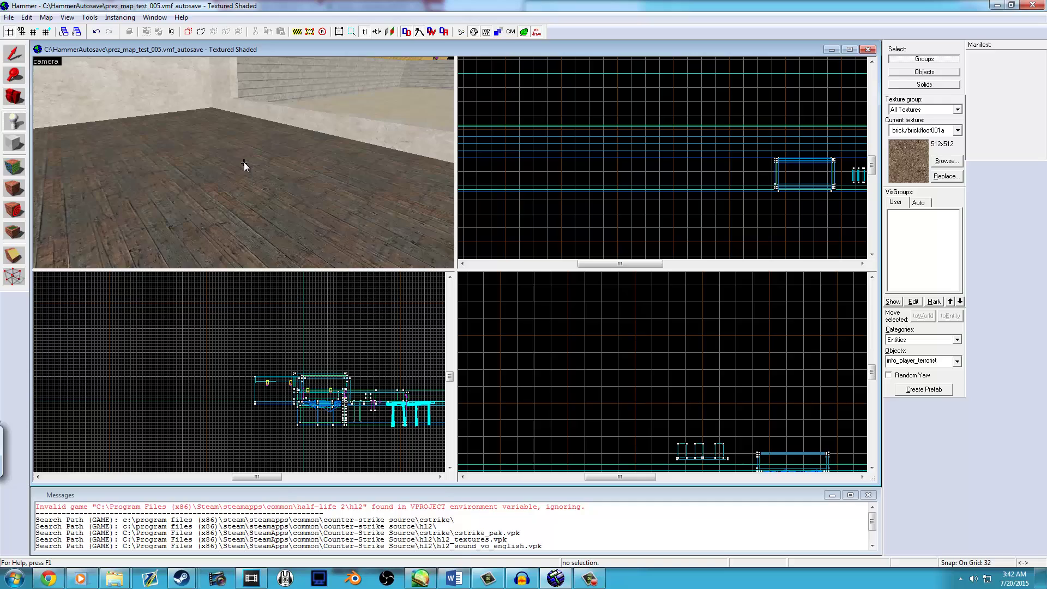
{"action": "key", "text": "z"}
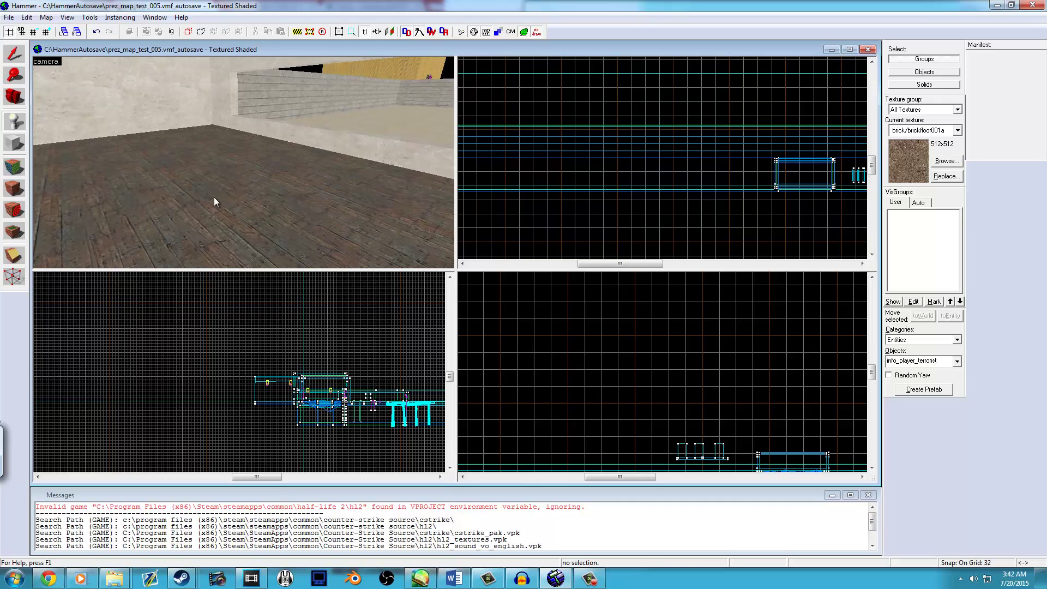
{"action": "left_click", "coordinate": [231, 200]}
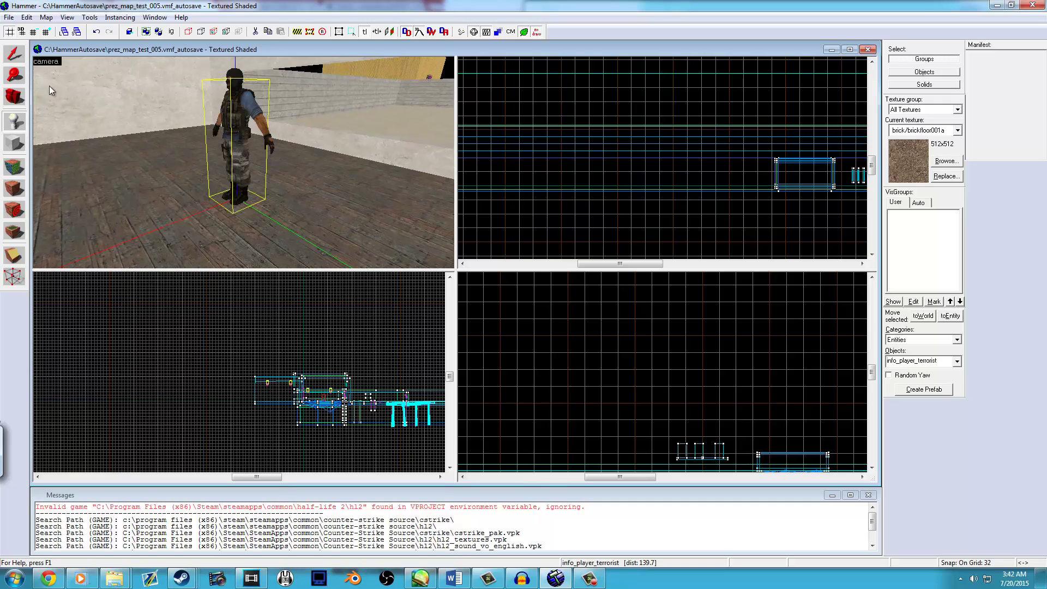
Step: View the terrorist spawn from the front and open its object properties
{"action": "left_click", "coordinate": [13, 59]}
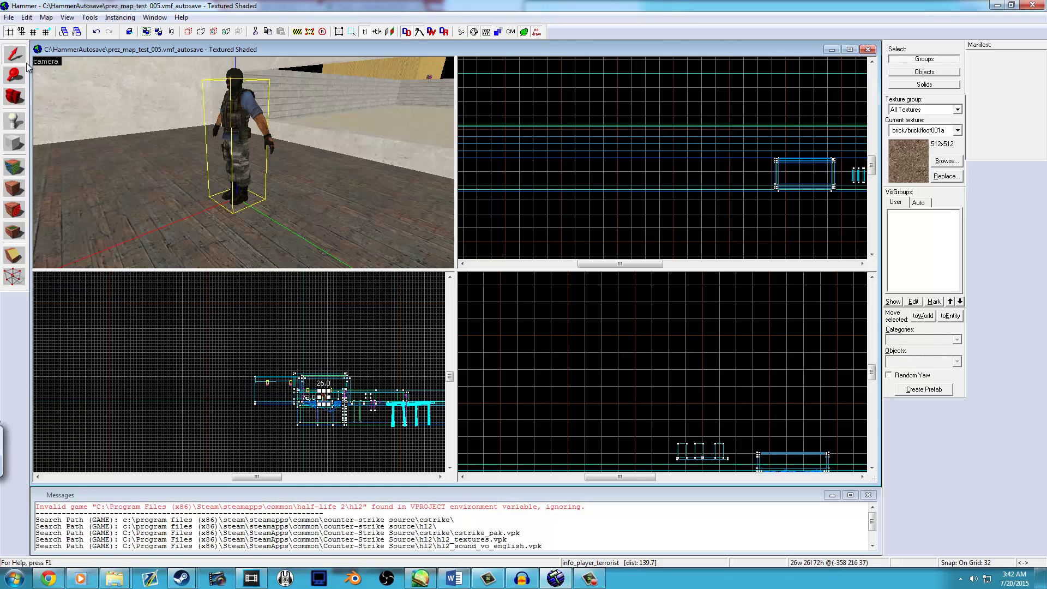
{"action": "key", "text": "z"}
{"action": "key", "text": "a"}
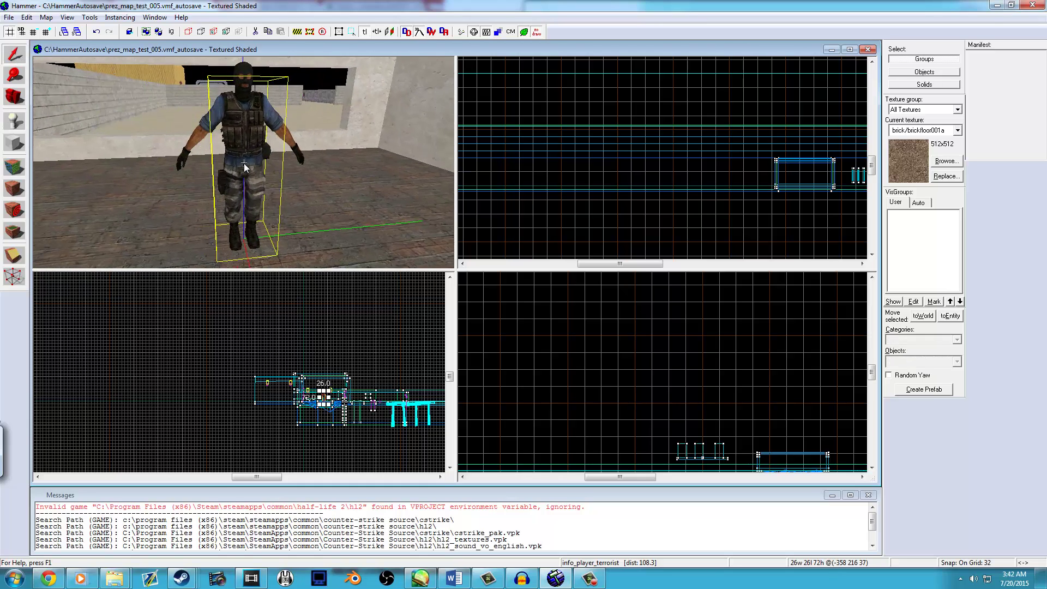
{"action": "key", "text": "z"}
{"action": "double_click", "coordinate": [257, 144]}
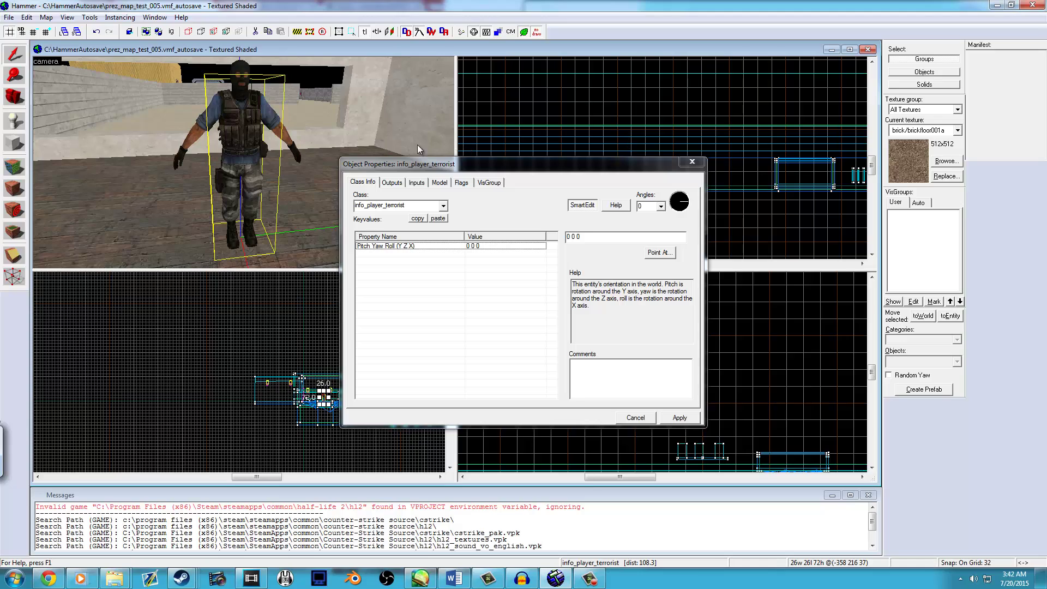
Step: Change the terrorist spawn entity's class to info_player_start and view the new model in the camera view
{"action": "left_click", "coordinate": [428, 202]}
{"action": "key", "text": "BackSpace"}
{"action": "key", "text": "BackSpace"}
{"action": "key", "text": "BackSpace"}
{"action": "key", "text": "BackSpace"}
{"action": "key", "text": "BackSpace"}
{"action": "key", "text": "BackSpace"}
{"action": "key", "text": "BackSpace"}
{"action": "key", "text": "BackSpace"}
{"action": "key", "text": "BackSpace"}
{"action": "type", "text": "start"}
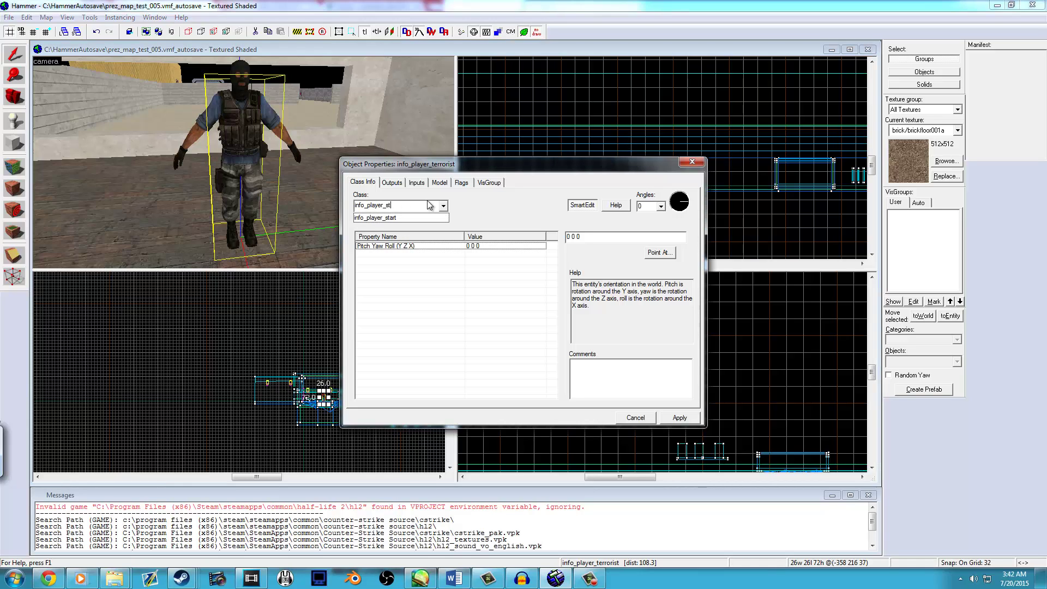
{"action": "key", "text": "Return"}
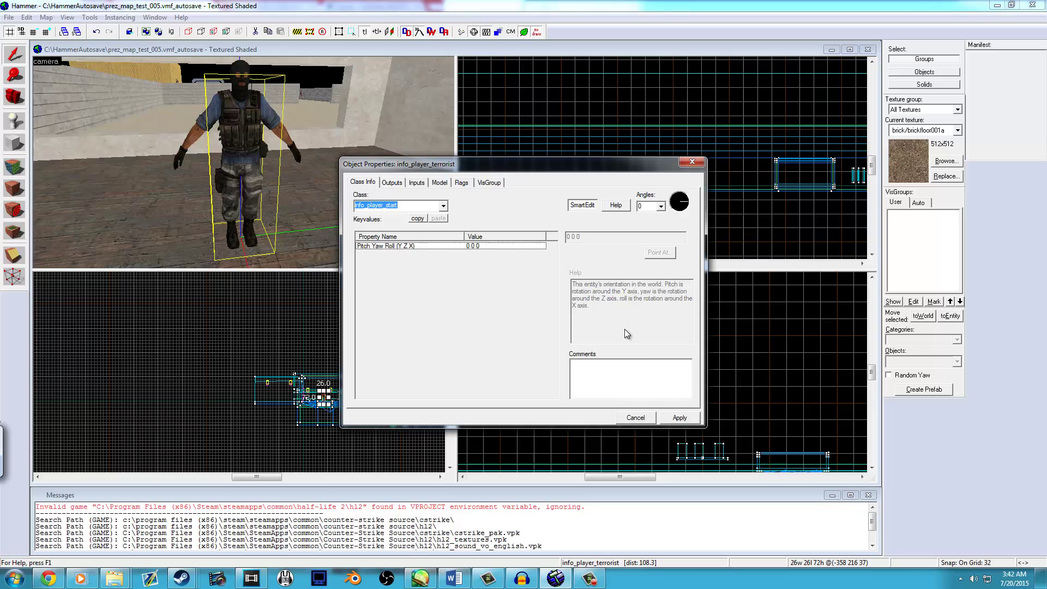
{"action": "left_click", "coordinate": [676, 419]}
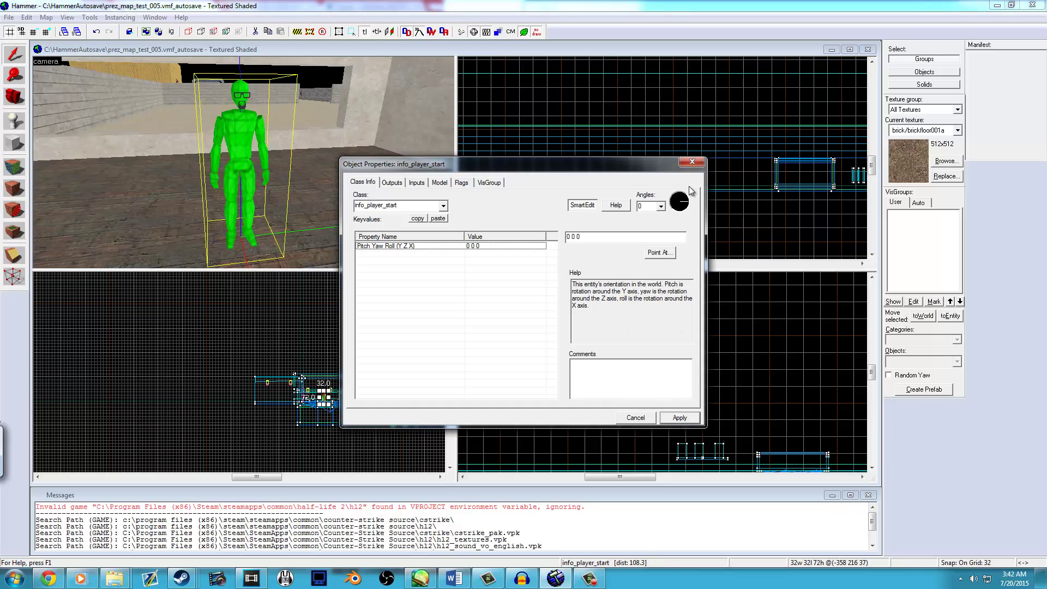
{"action": "left_click", "coordinate": [693, 162]}
{"action": "scroll", "coordinate": [244, 166], "scroll_direction": "up", "scroll_amount": 4}
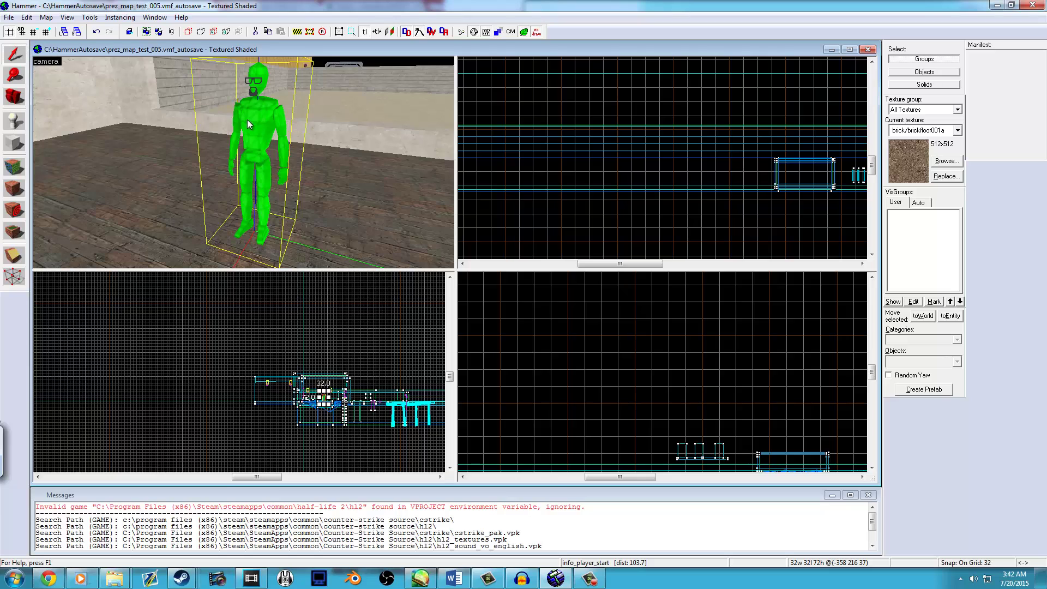
{"action": "left_click", "coordinate": [114, 232]}
{"action": "left_click", "coordinate": [354, 233]}
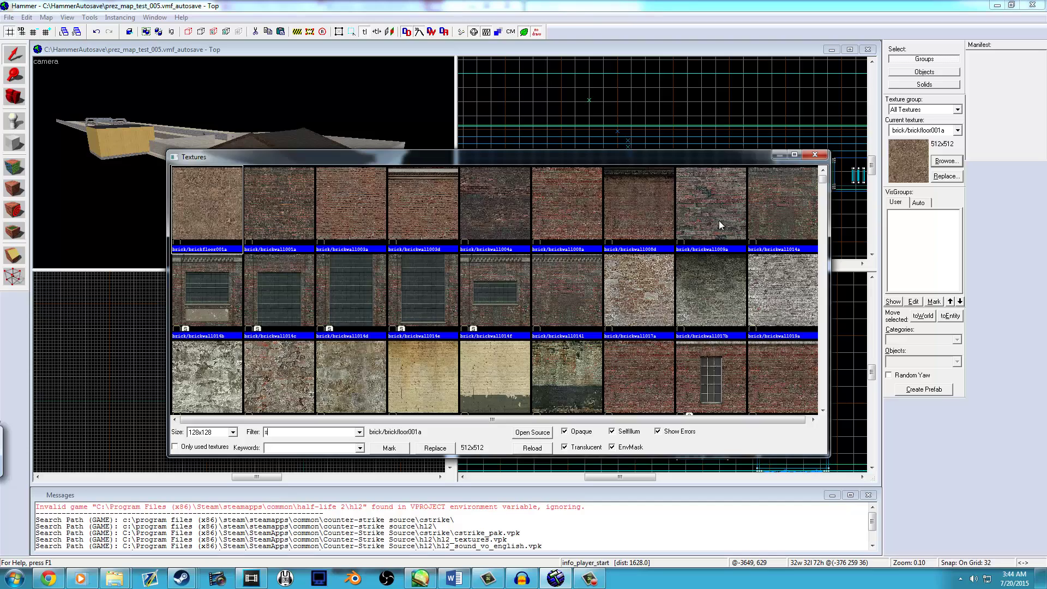
Step: Filter the texture browser by "skybox" and choose tools/toolsskybox as the current texture
{"action": "type", "text": "kybox"}
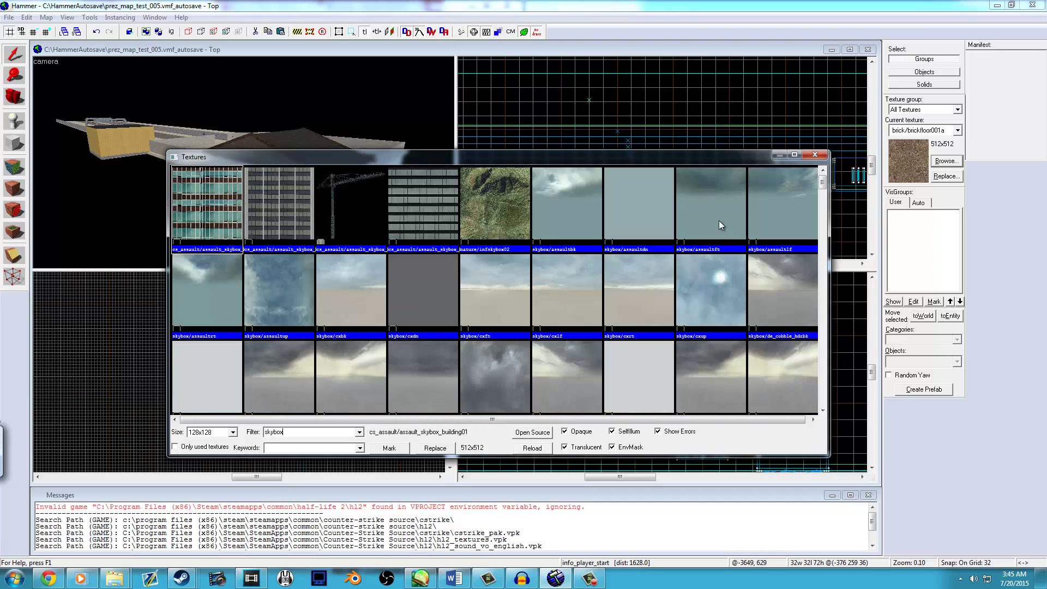
{"action": "left_click_drag", "start_coordinate": [823, 184], "coordinate": [654, 387]}
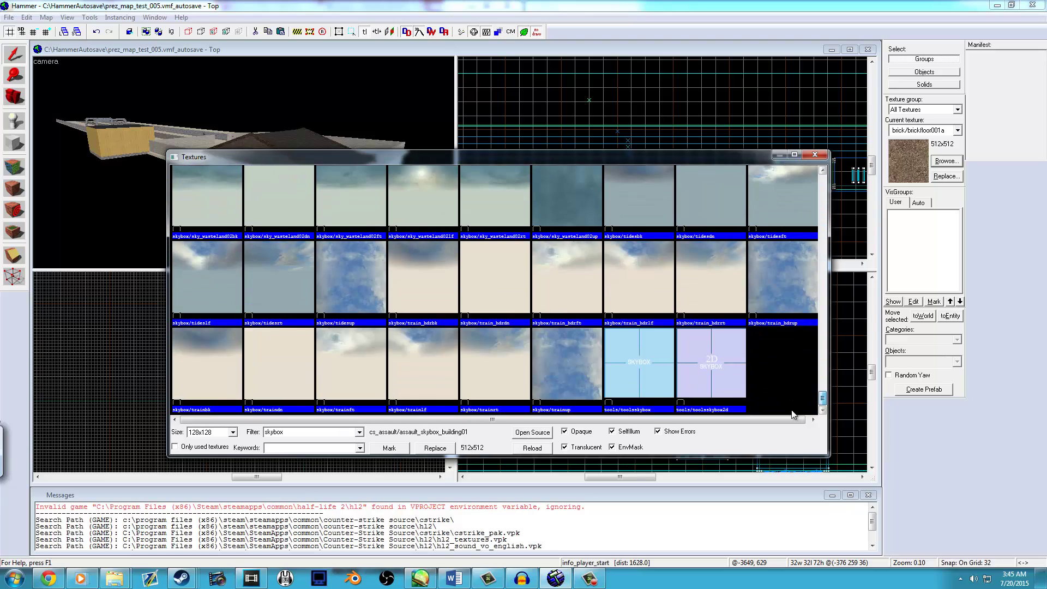
{"action": "double_click", "coordinate": [649, 386]}
Step: Create a tools/toolsskybox block about 17856 by 6176 units in plan, tall enough to enclose the whole map
{"action": "key", "text": "shift+b"}
{"action": "scroll", "coordinate": [619, 201], "scroll_direction": "down", "scroll_amount": 5}
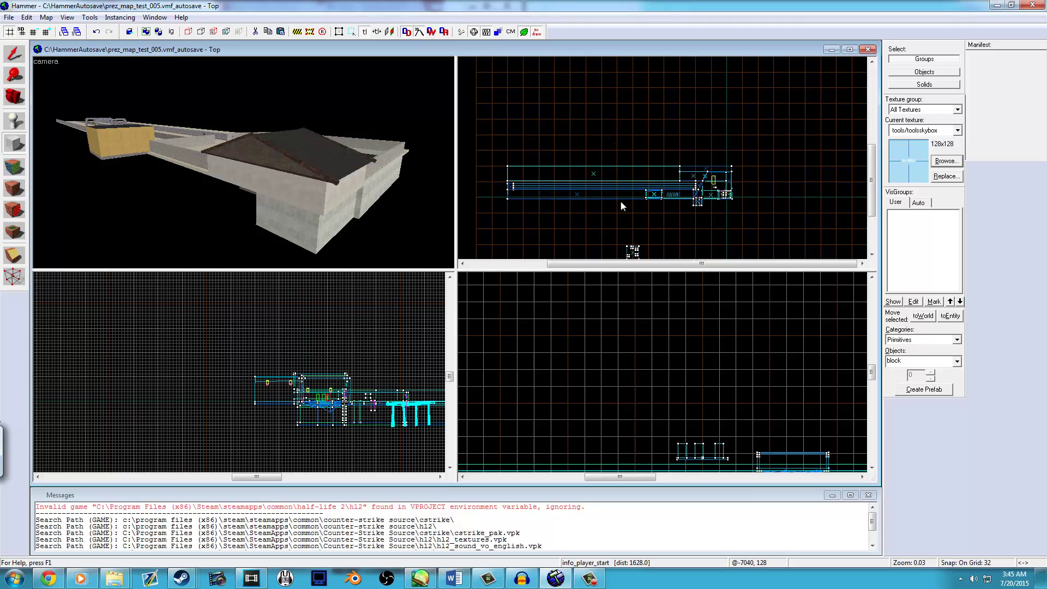
{"action": "left_click_drag", "start_coordinate": [474, 114], "coordinate": [814, 234]}
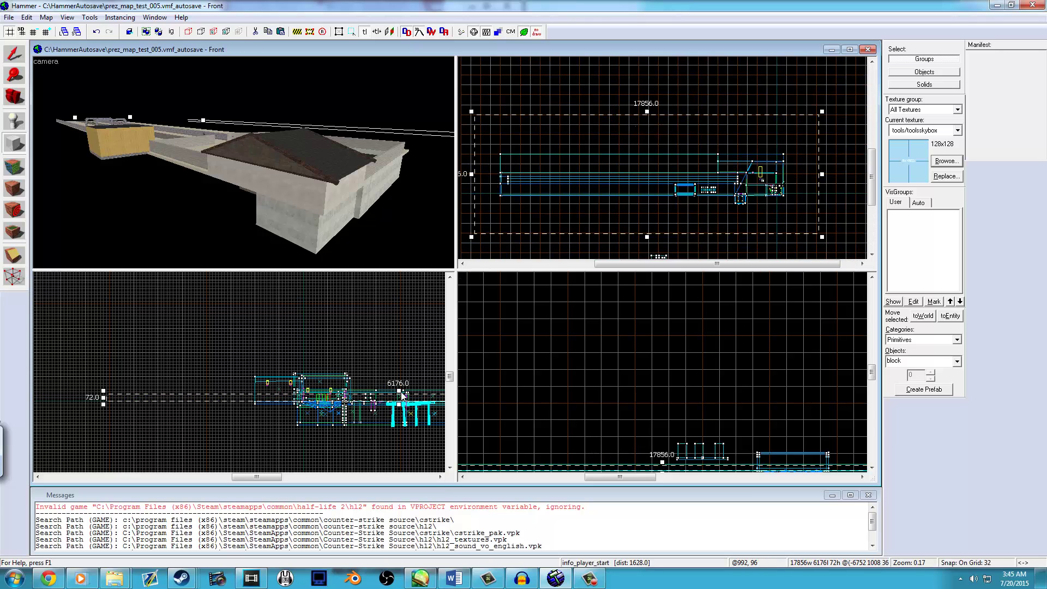
{"action": "left_click_drag", "start_coordinate": [400, 392], "coordinate": [397, 331]}
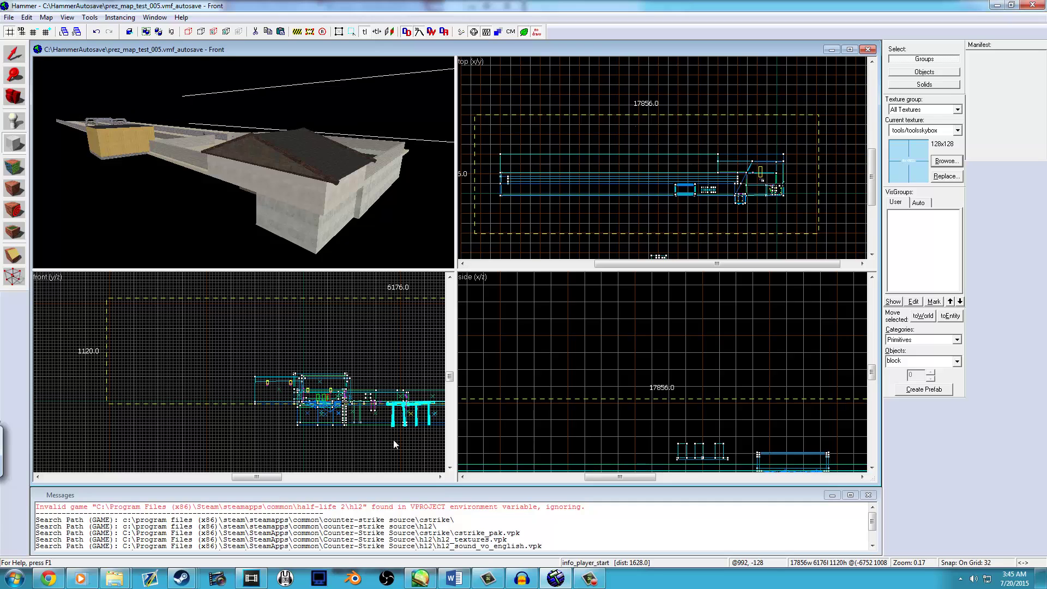
{"action": "key", "text": "Return"}
Step: Hollow the skybox block with a wall thickness of -32 and inspect its interior around the buildings
{"action": "left_click", "coordinate": [90, 17]}
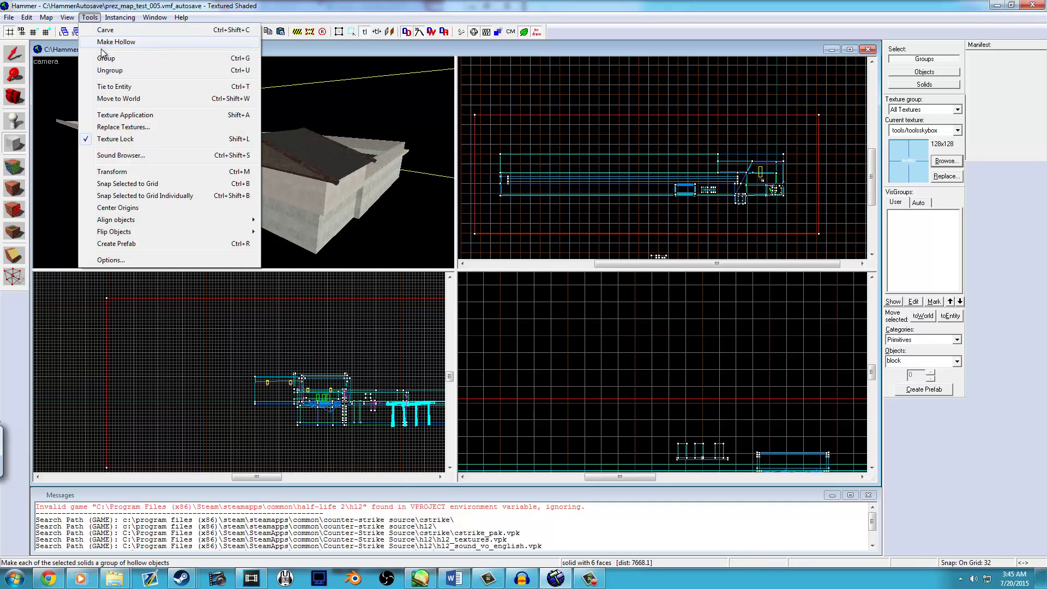
{"action": "left_click", "coordinate": [115, 30]}
{"action": "type", "text": "-32"}
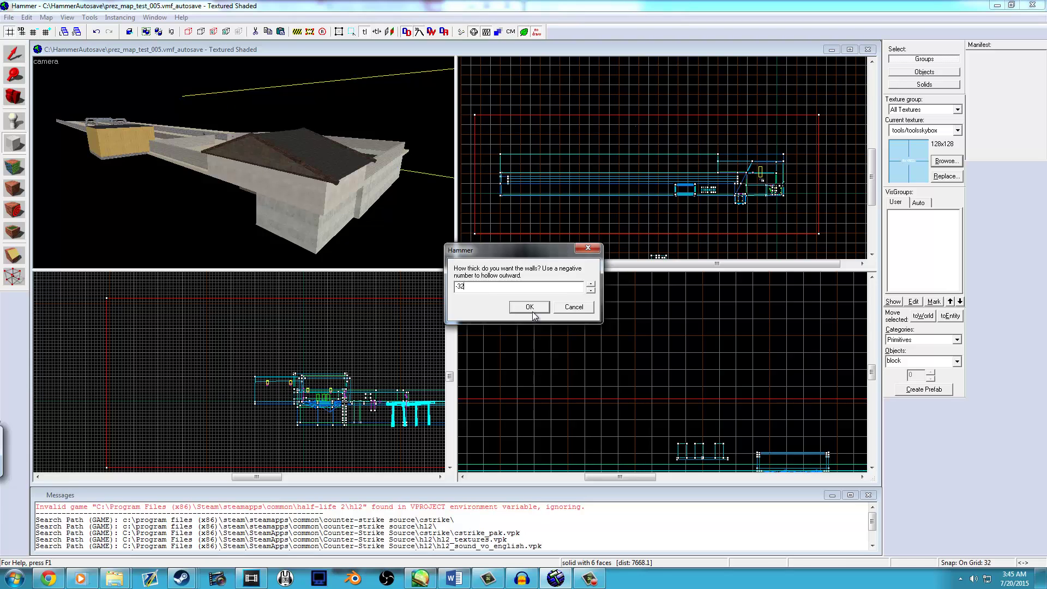
{"action": "left_click", "coordinate": [529, 307]}
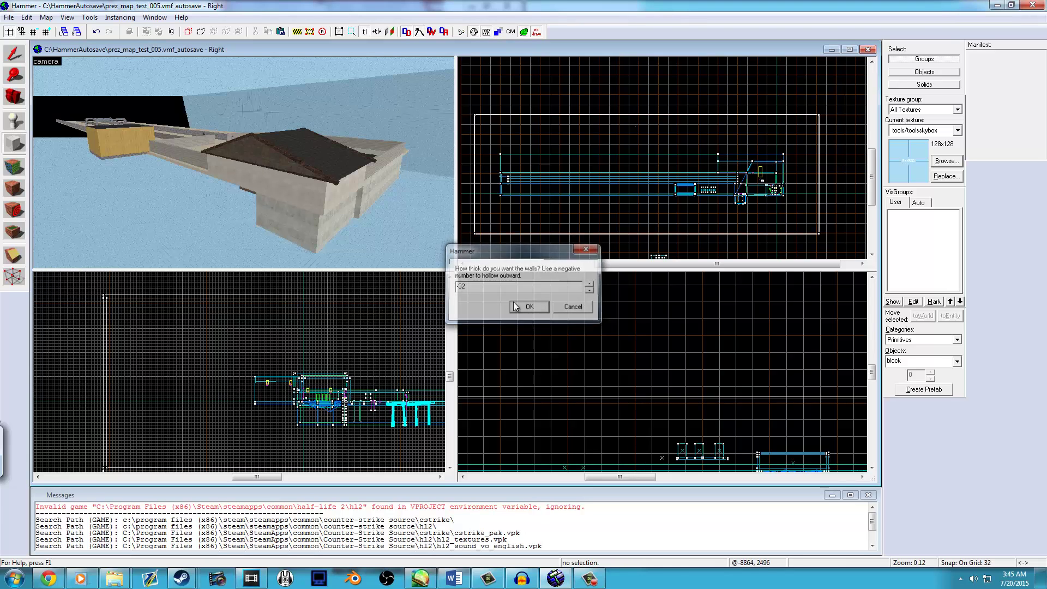
{"action": "left_click", "coordinate": [15, 54]}
{"action": "key", "text": "z"}
{"action": "key", "text": "w"}
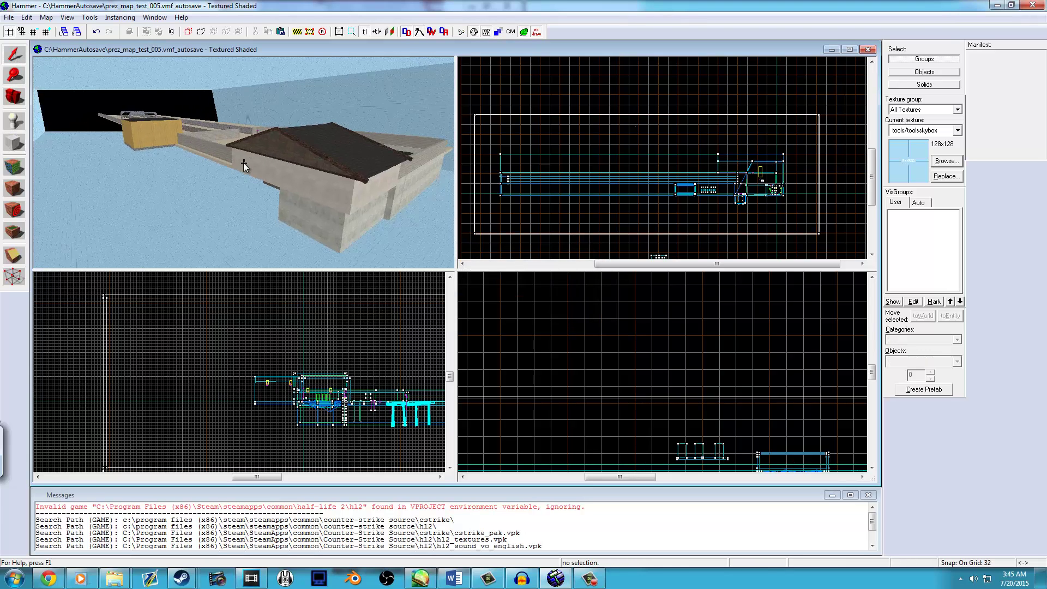
{"action": "key", "text": "z"}
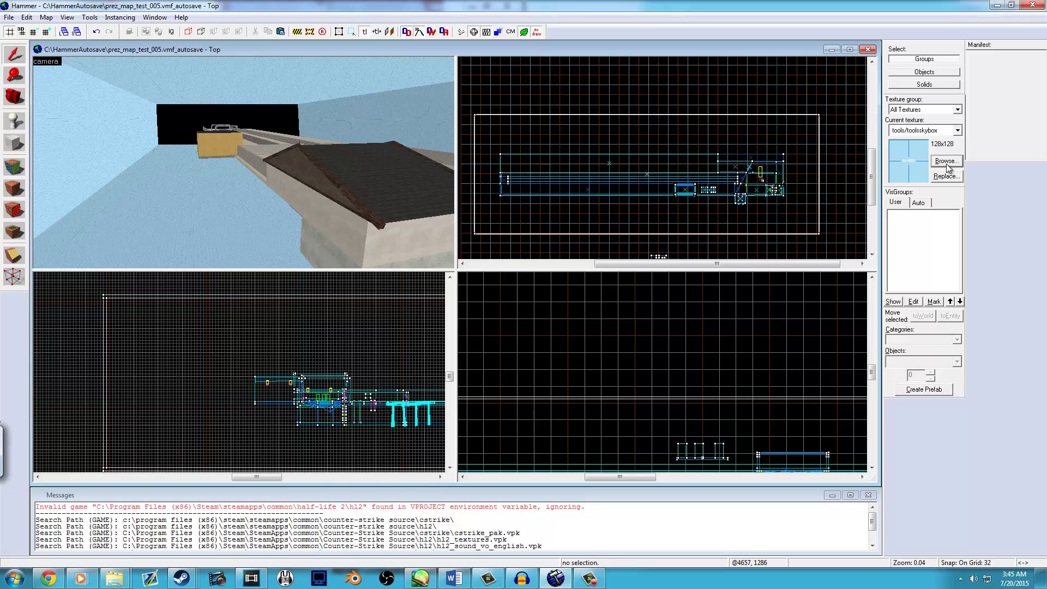
Step: Browse the skybox textures for the sky_dust_hdr sky images
{"action": "left_click", "coordinate": [946, 161]}
{"action": "left_click_drag", "start_coordinate": [823, 397], "coordinate": [824, 378]}
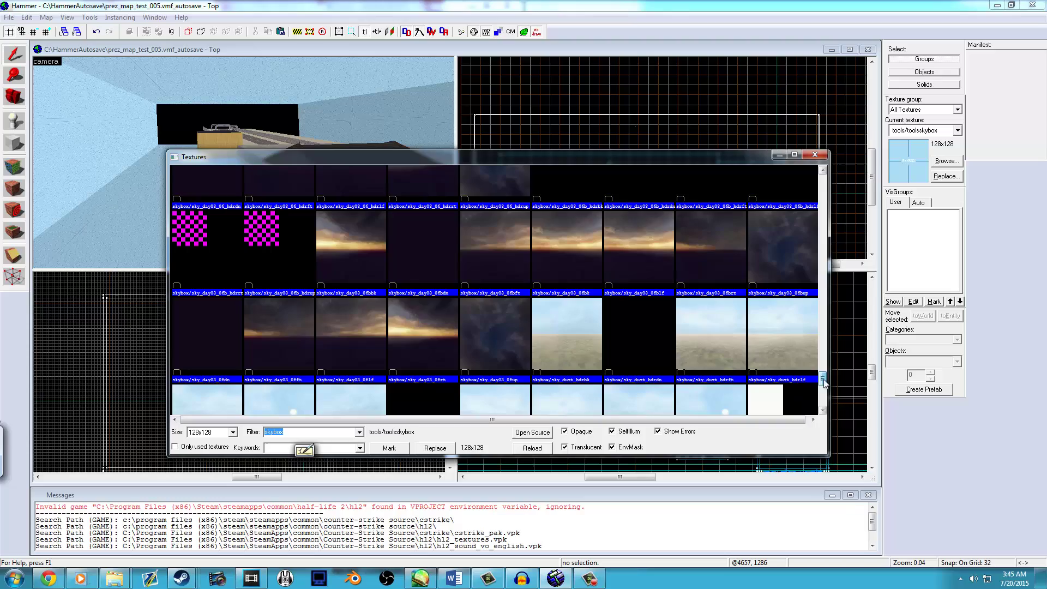
{"action": "left_click", "coordinate": [719, 381]}
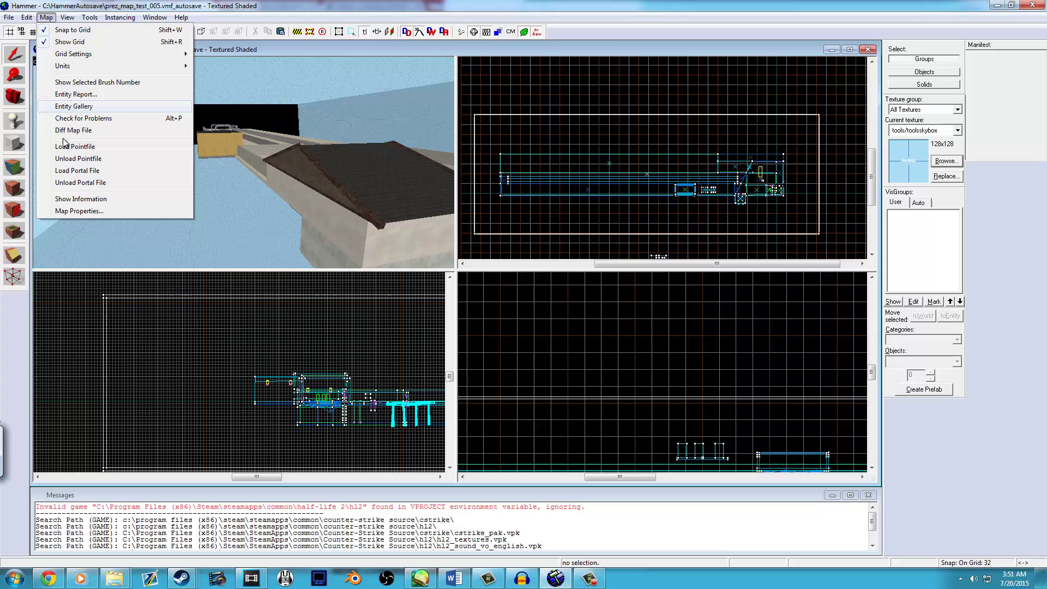
Step: Set the sky texture name in the map properties to sky_dust_hdr, without the skybox/ prefix or the bk suffix
{"action": "left_click", "coordinate": [80, 212]}
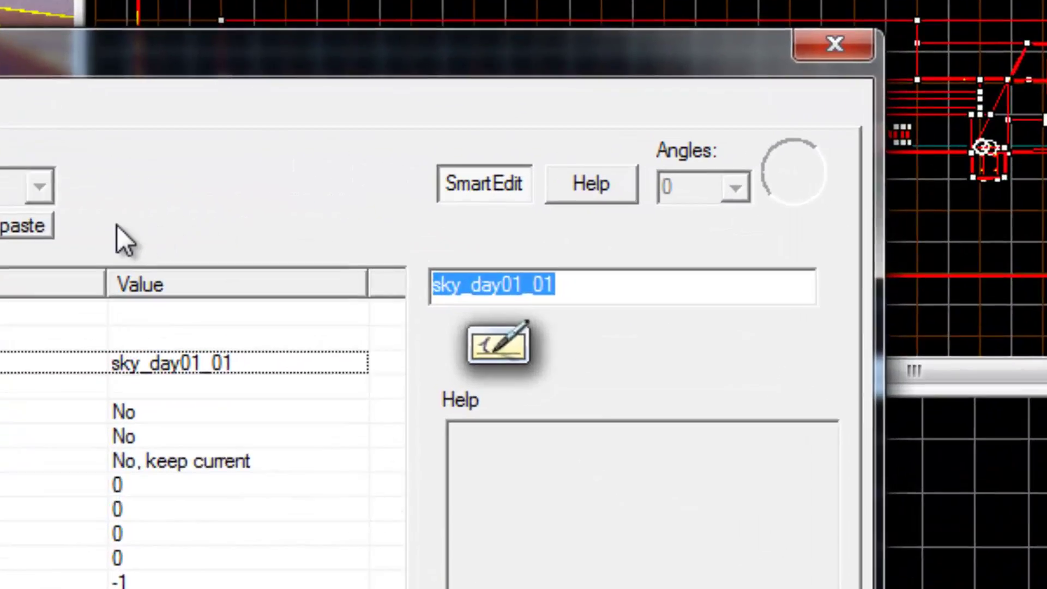
{"action": "type", "text": "sk"}
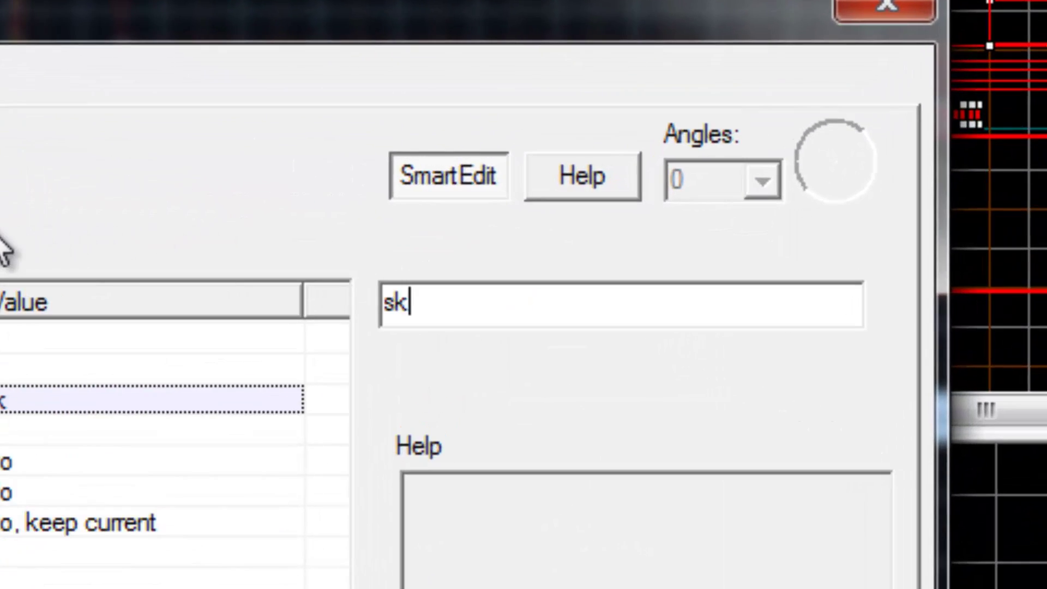
{"action": "type", "text": "ybox/sky"}
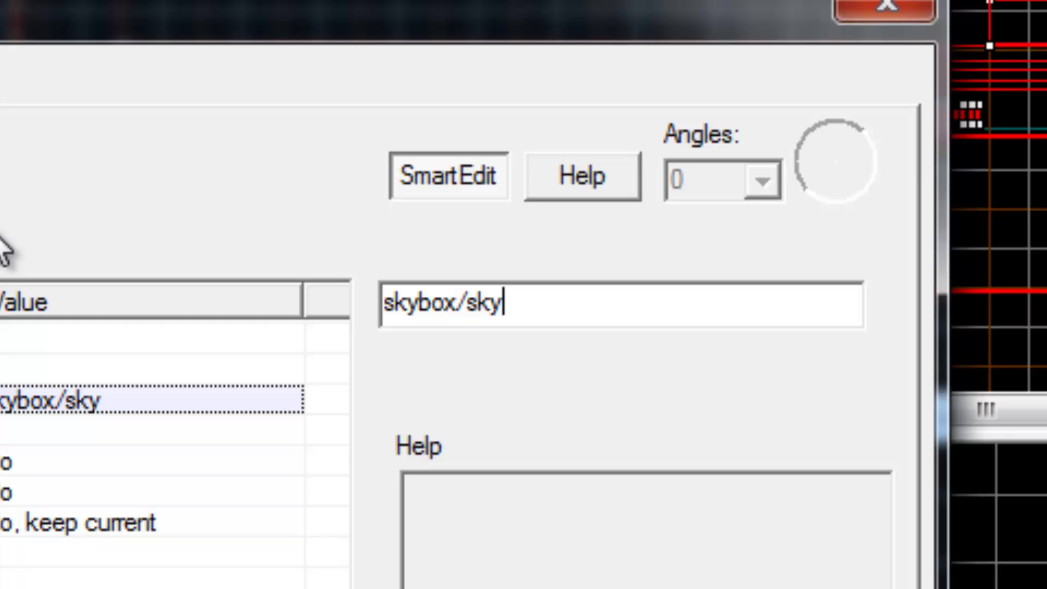
{"action": "type", "text": "_dust_"}
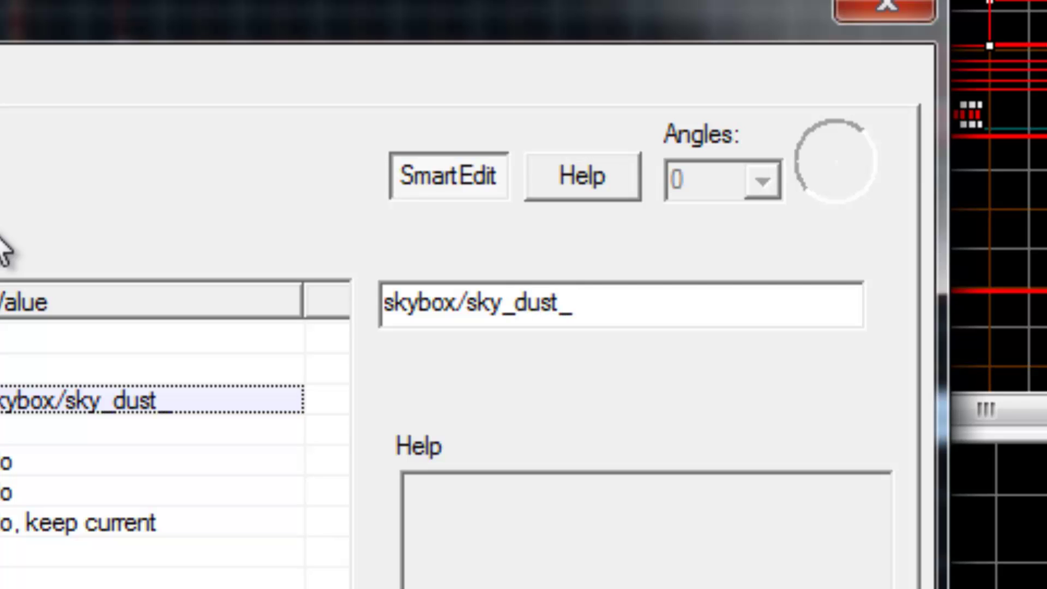
{"action": "type", "text": "hdr"}
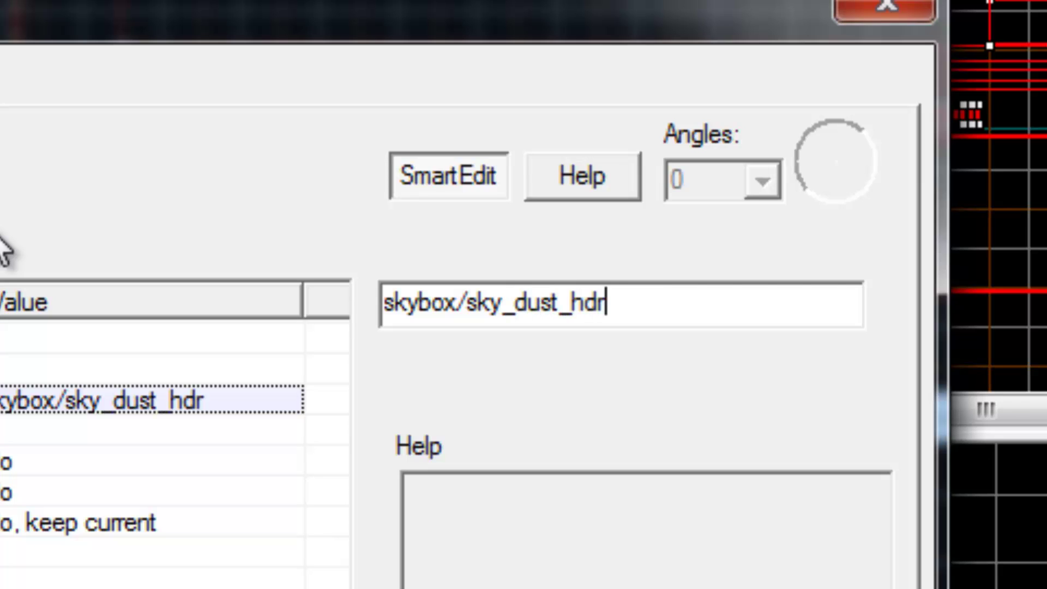
{"action": "type", "text": "bk"}
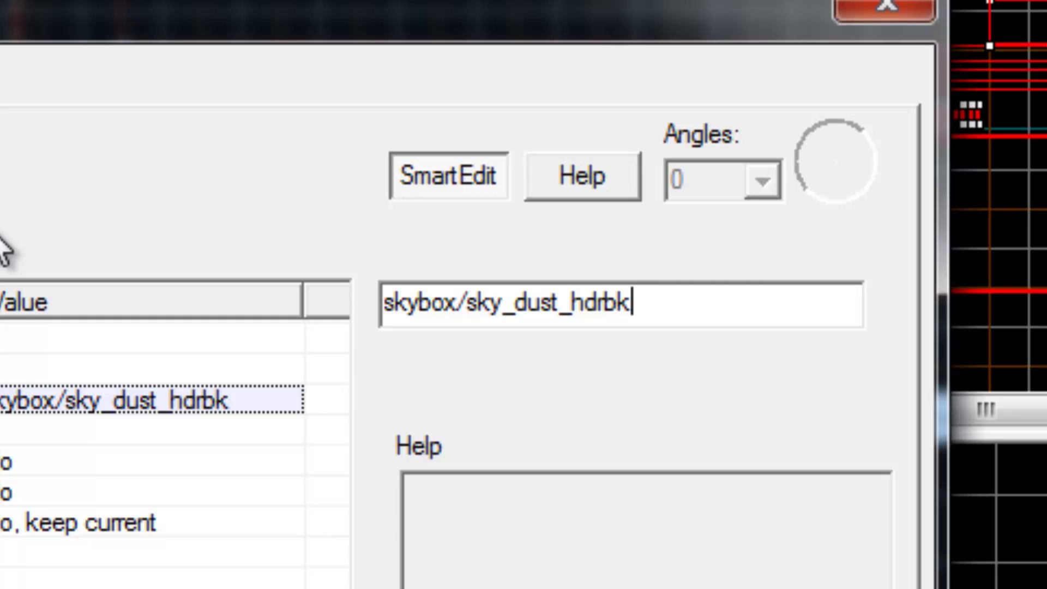
{"action": "left_click_drag", "start_coordinate": [604, 303], "coordinate": [644, 315]}
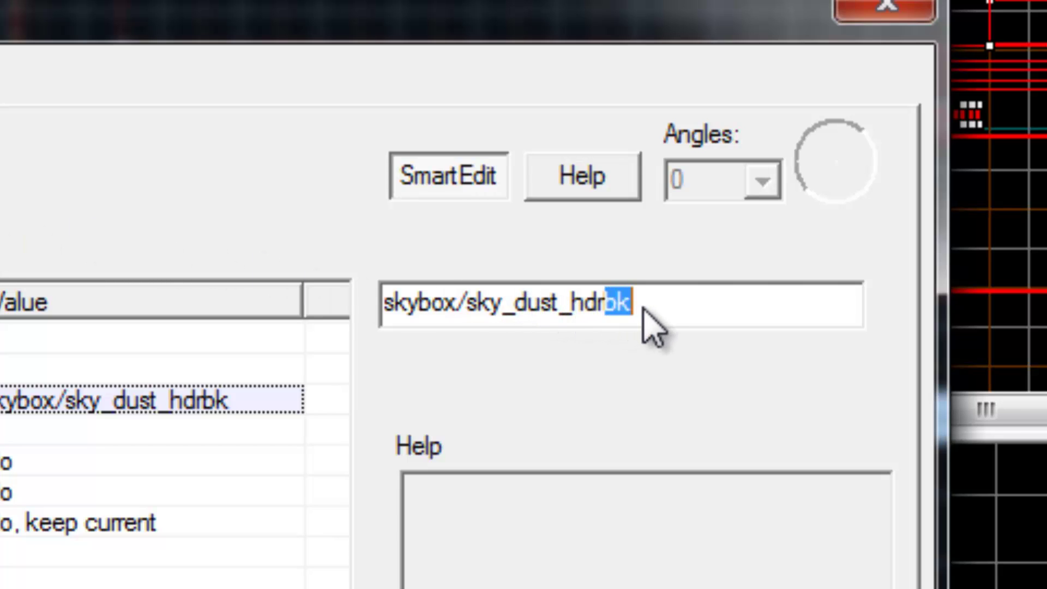
{"action": "key", "text": "BackSpace"}
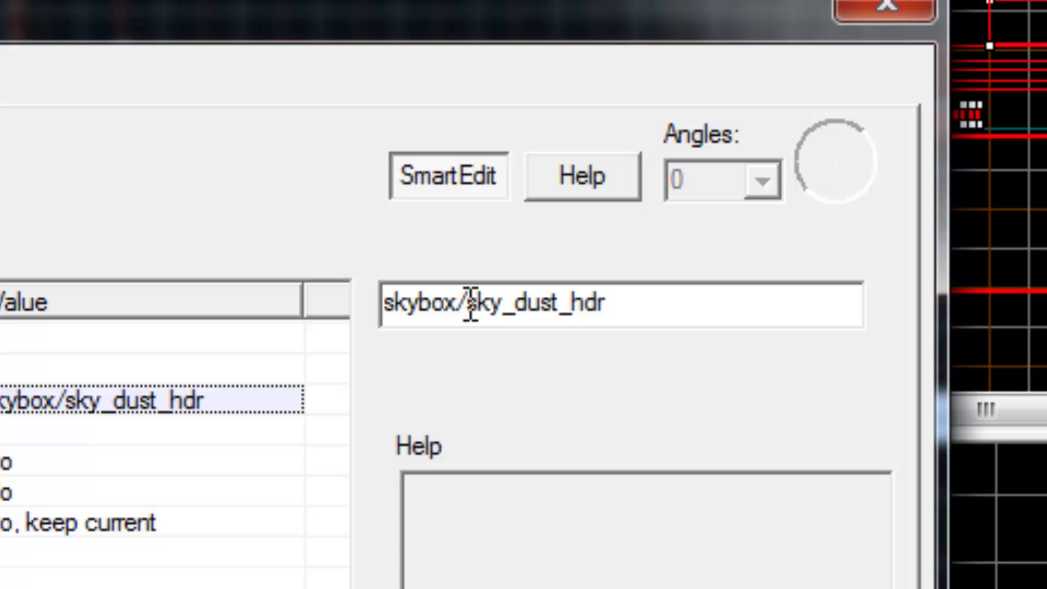
{"action": "left_click_drag", "start_coordinate": [470, 304], "coordinate": [385, 334]}
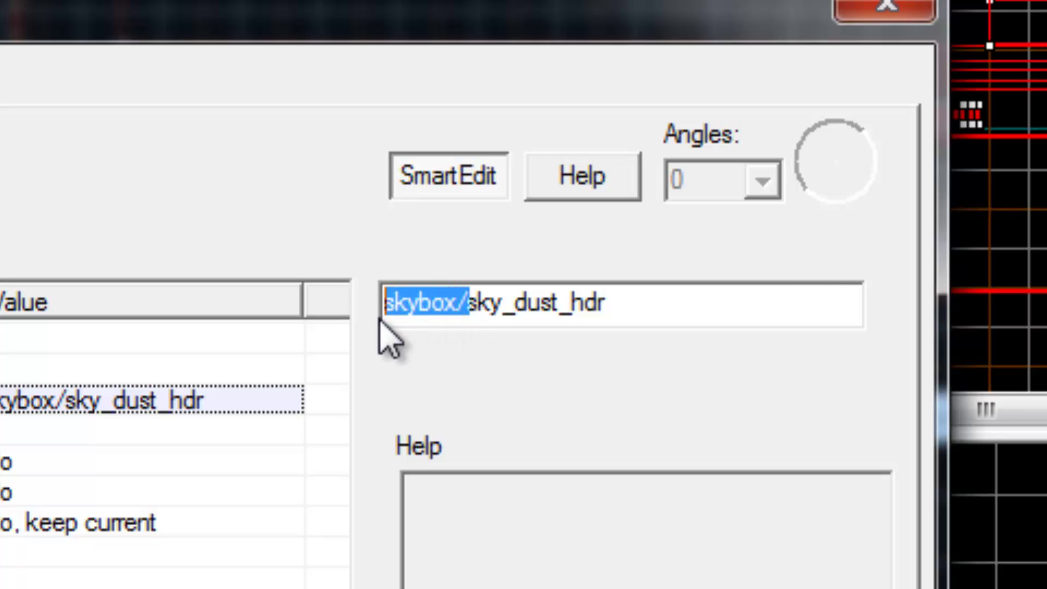
{"action": "key", "text": "BackSpace"}
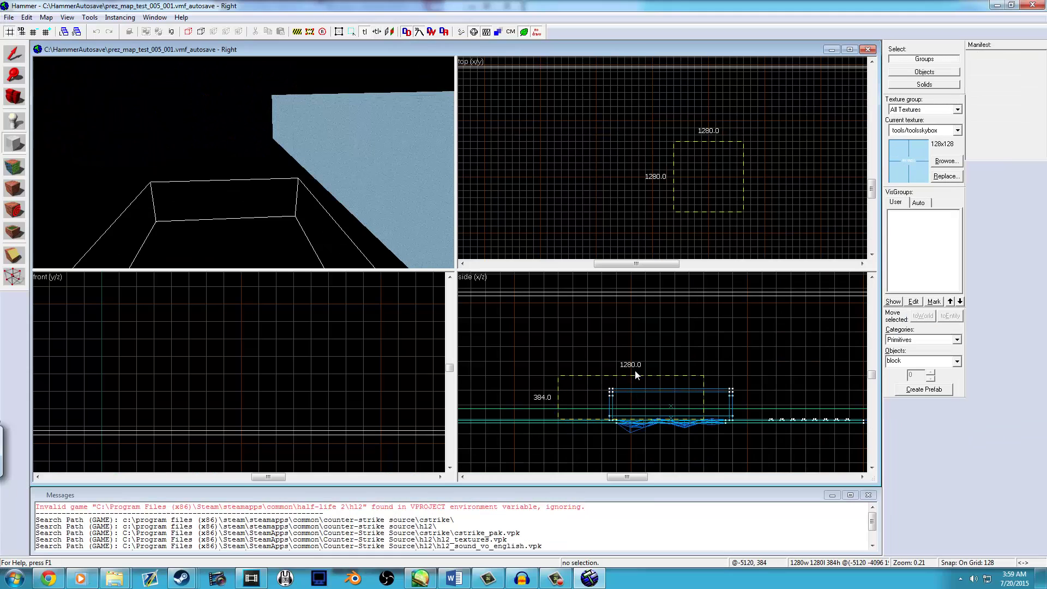
Step: Create a 1280 by 1280 by 768-unit tools/toolsskybox block, hollow it outward with 32-unit walls, and enter its interior
{"action": "left_click_drag", "start_coordinate": [632, 425], "coordinate": [631, 457]}
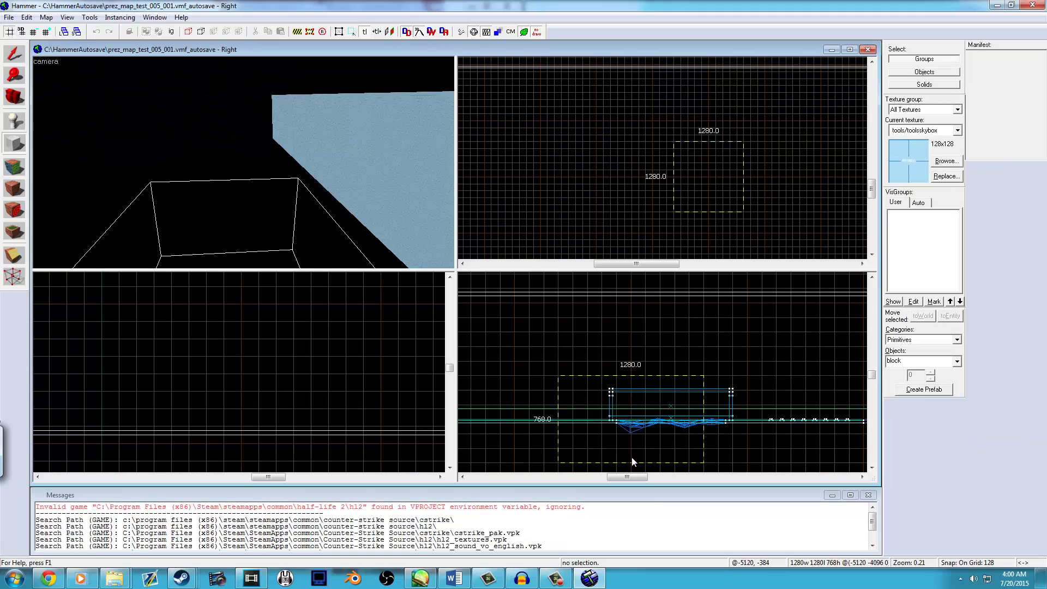
{"action": "key", "text": "Return"}
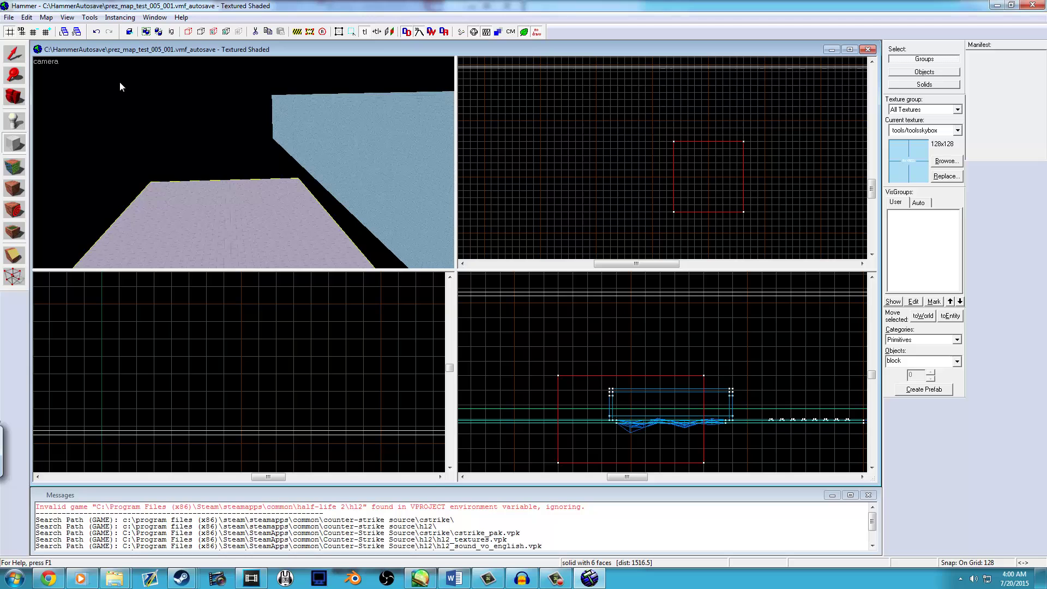
{"action": "left_click", "coordinate": [91, 20]}
{"action": "left_click", "coordinate": [102, 43]}
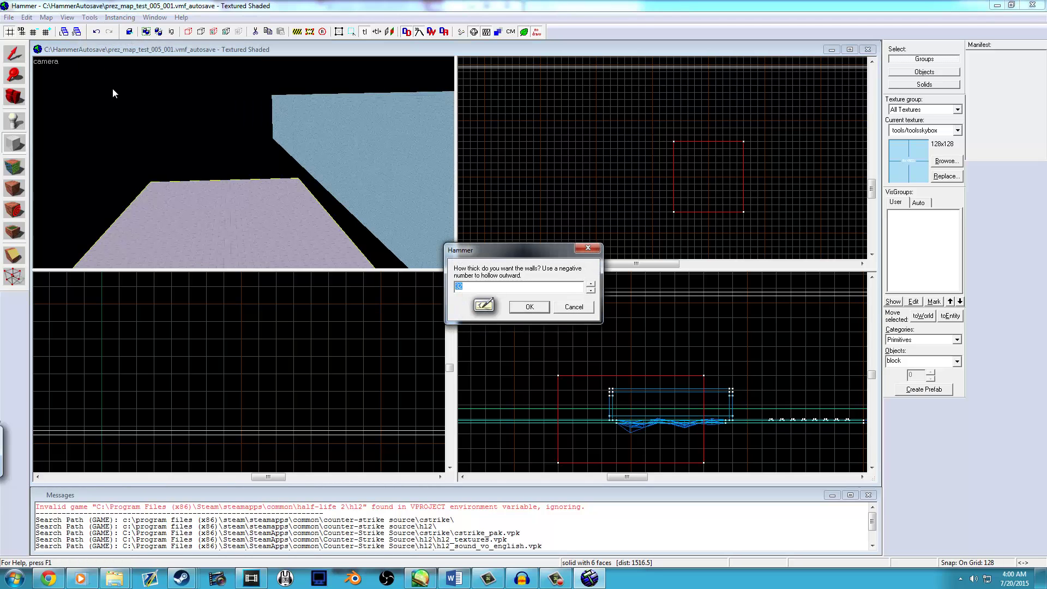
{"action": "type", "text": "-"}
{"action": "key", "text": "Return"}
{"action": "key", "text": "z"}
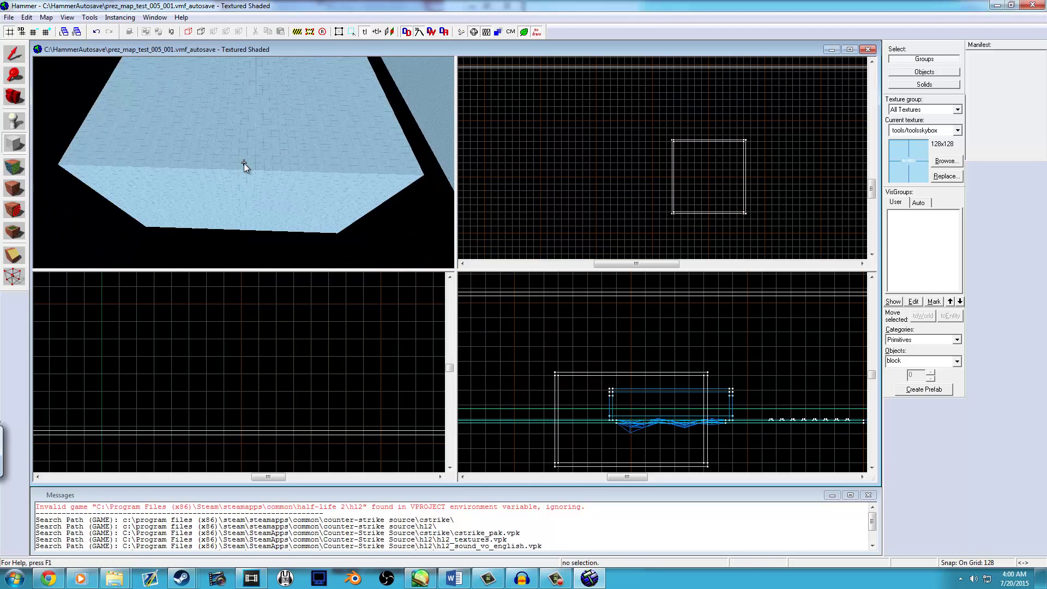
{"action": "key", "text": "w"}
{"action": "key", "text": "z"}
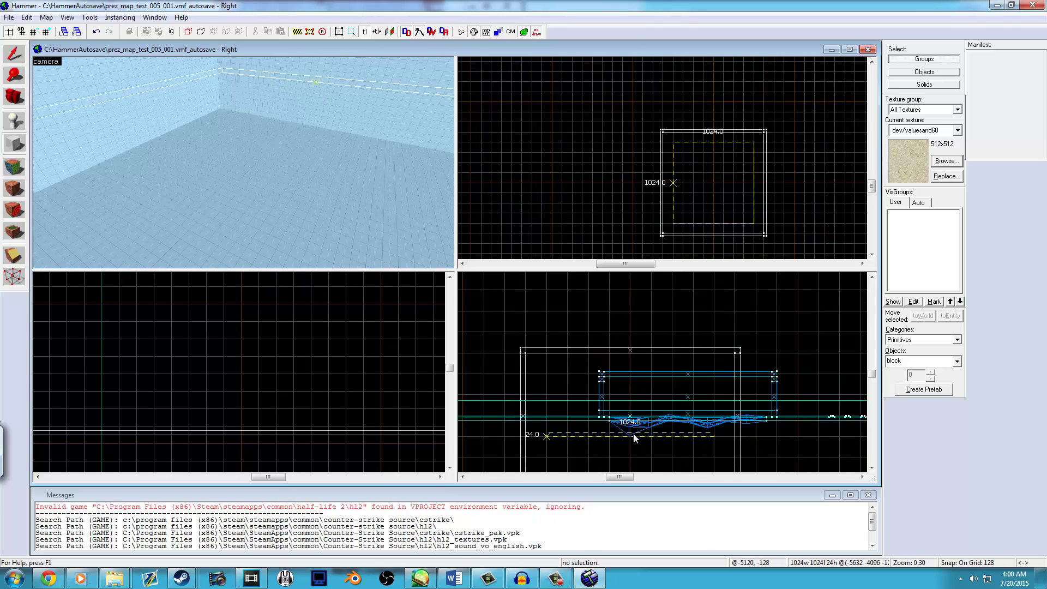
Step: Add a 1024 by 1024-unit dev/valuesand60 floor slab inside the hollow box and place an info_player_terrorist entity on it
{"action": "mouse_move", "coordinate": [633, 435]}
{"action": "left_mouse_down"}
{"action": "mouse_move", "coordinate": [631, 463]}
{"action": "mouse_move", "coordinate": [626, 393]}
{"action": "left_mouse_up"}
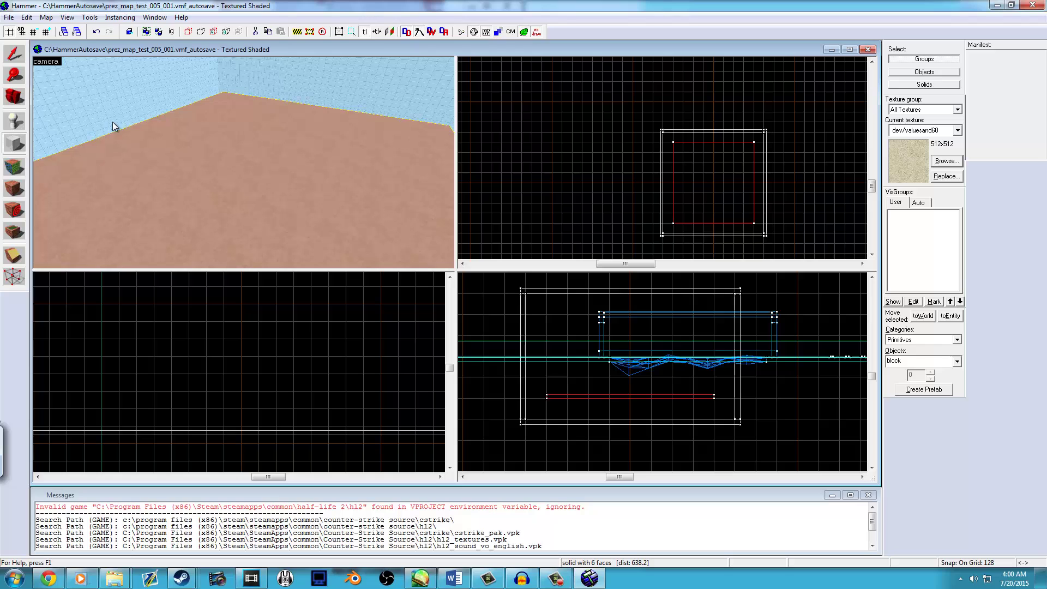
{"action": "key", "text": "shift+s"}
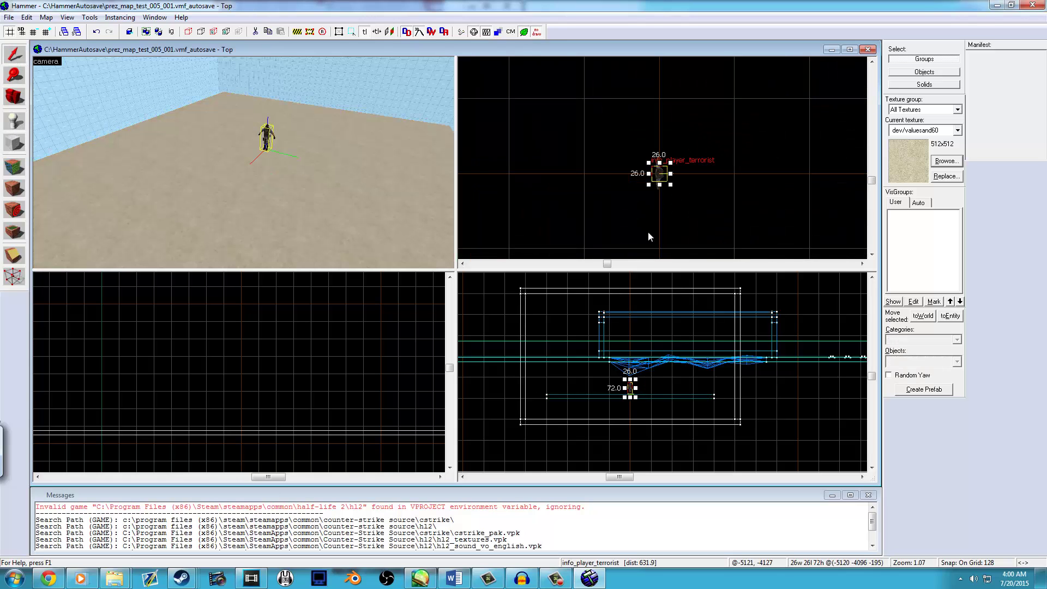
{"action": "scroll", "coordinate": [631, 395], "scroll_direction": "up", "scroll_amount": 15}
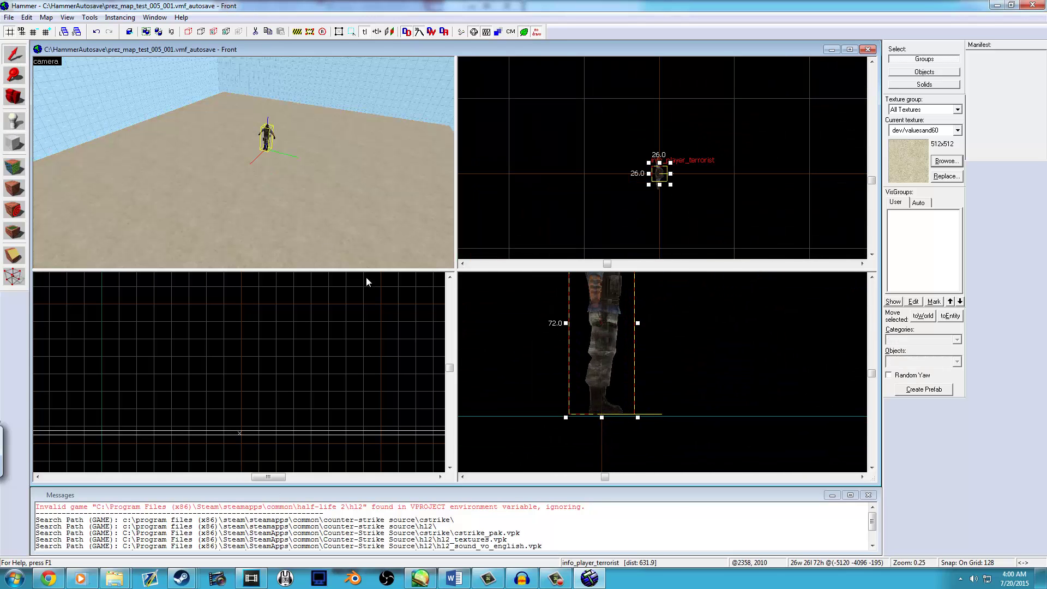
Step: Change the info_player_terrorist entity's class to sky_camera, apply it, and open its 3D Skybox scale for editing
{"action": "scroll", "coordinate": [244, 162], "scroll_direction": "up", "scroll_amount": 5}
{"action": "double_click", "coordinate": [240, 156]}
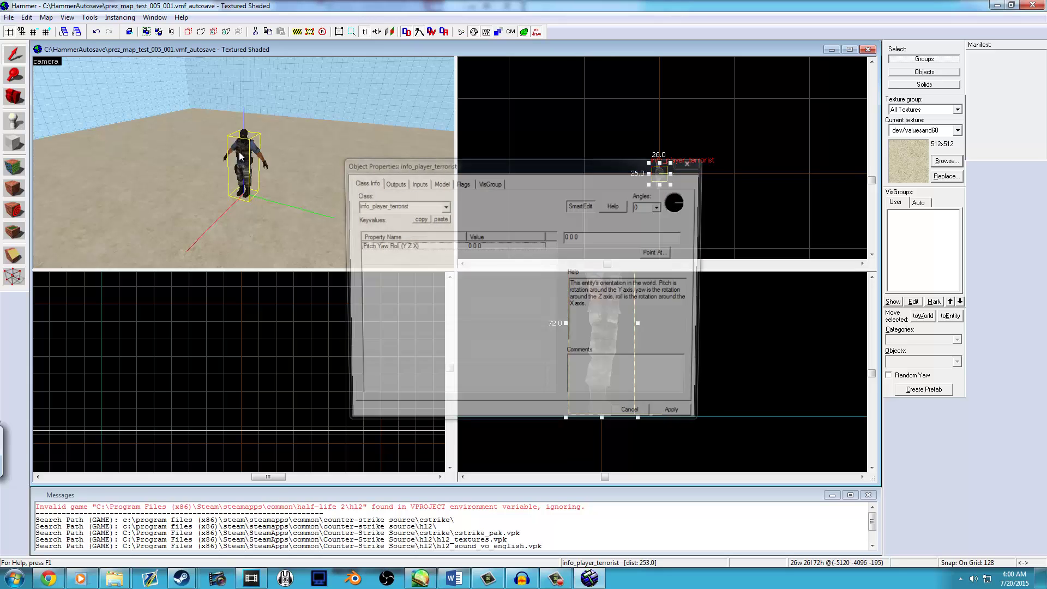
{"action": "type", "text": "sky_camer"}
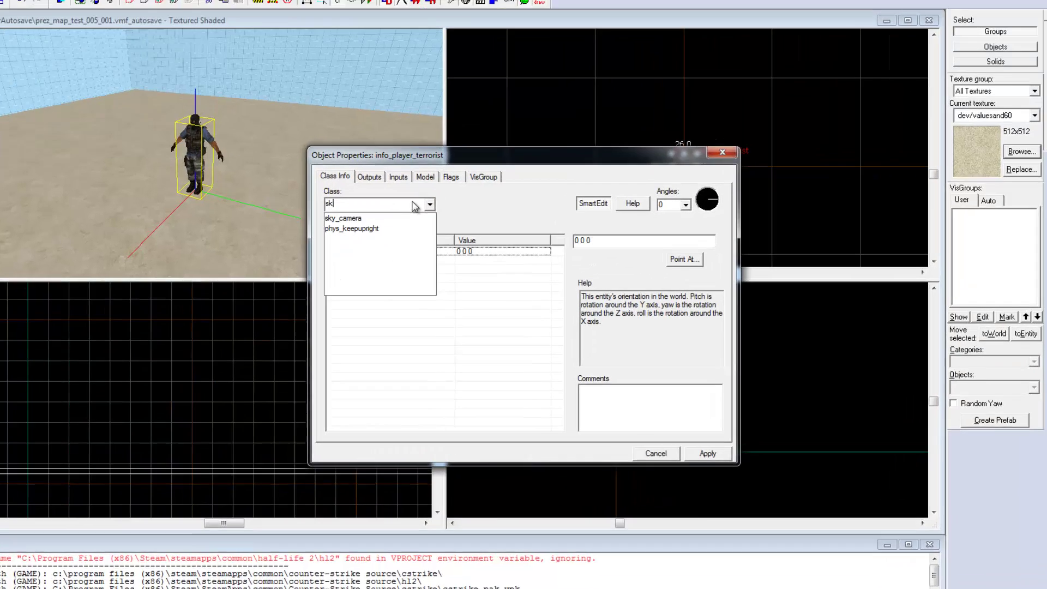
{"action": "type", "text": "a"}
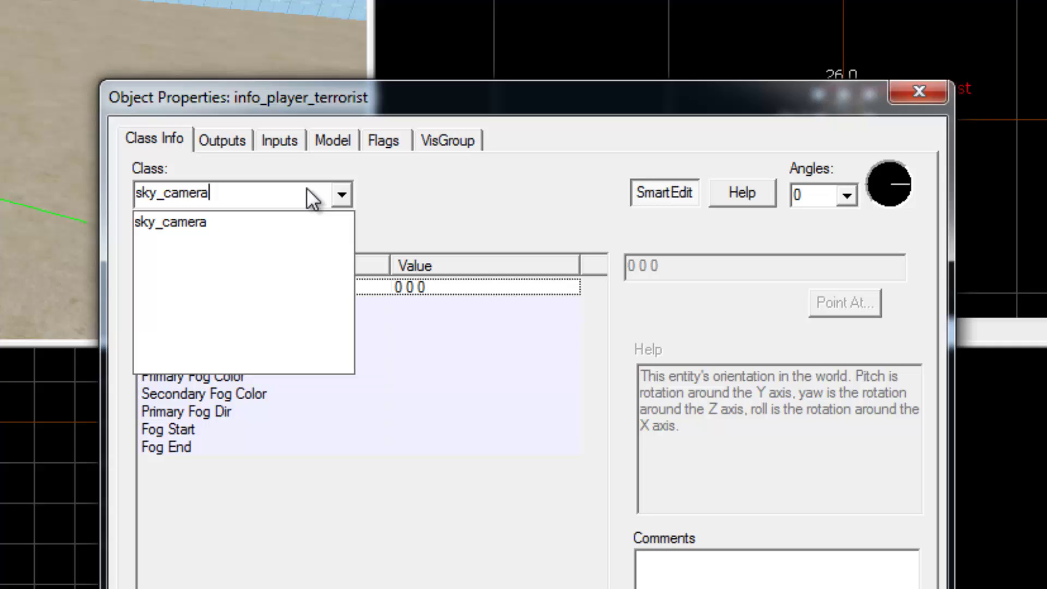
{"action": "left_click", "coordinate": [267, 222]}
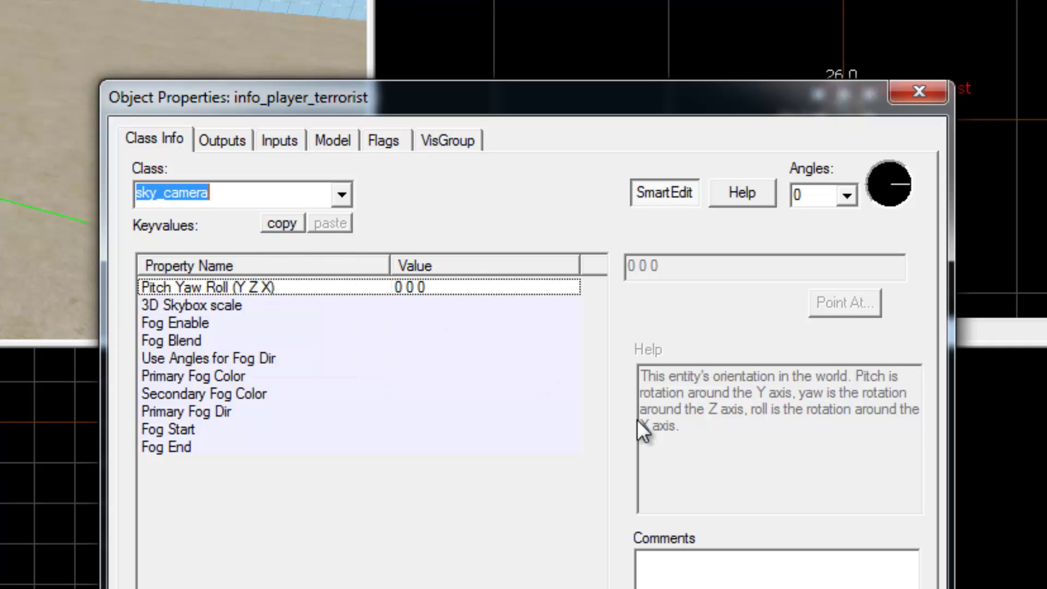
{"action": "left_click", "coordinate": [878, 588]}
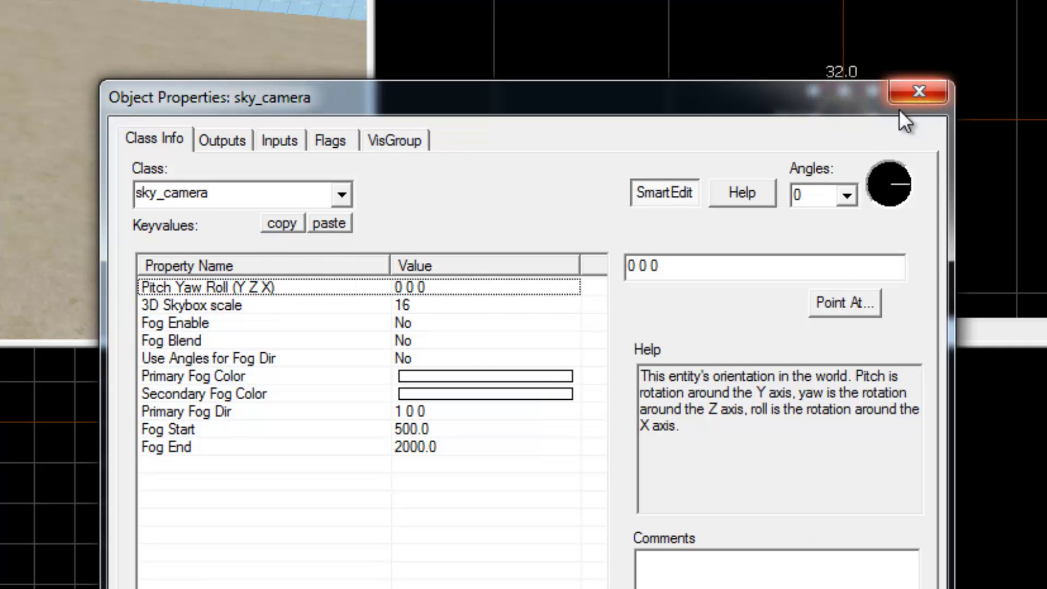
{"action": "left_click", "coordinate": [375, 305]}
{"action": "type", "text": "3"}
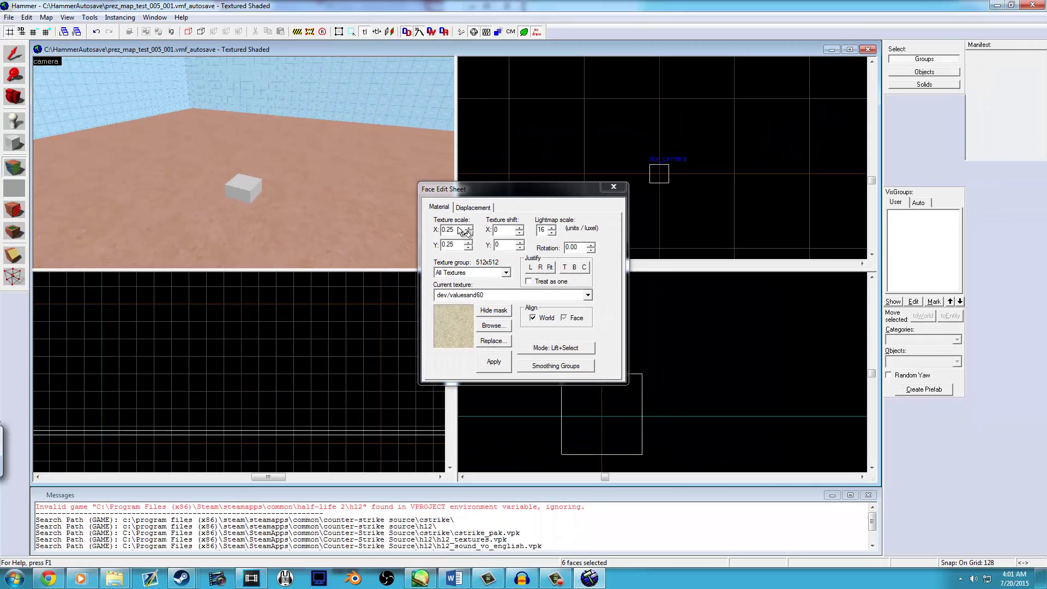
Step: Close the face editor and divide 0.25 by 32 in the Windows calculator
{"action": "left_click", "coordinate": [614, 189]}
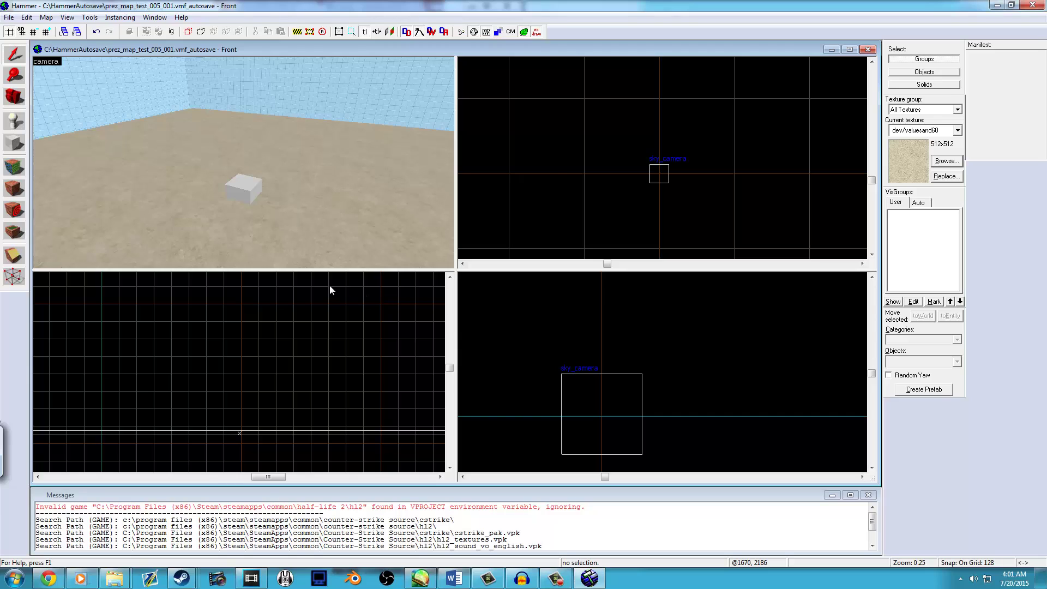
{"action": "key", "text": "XF86Calculator"}
{"action": "type", "text": ".25"}
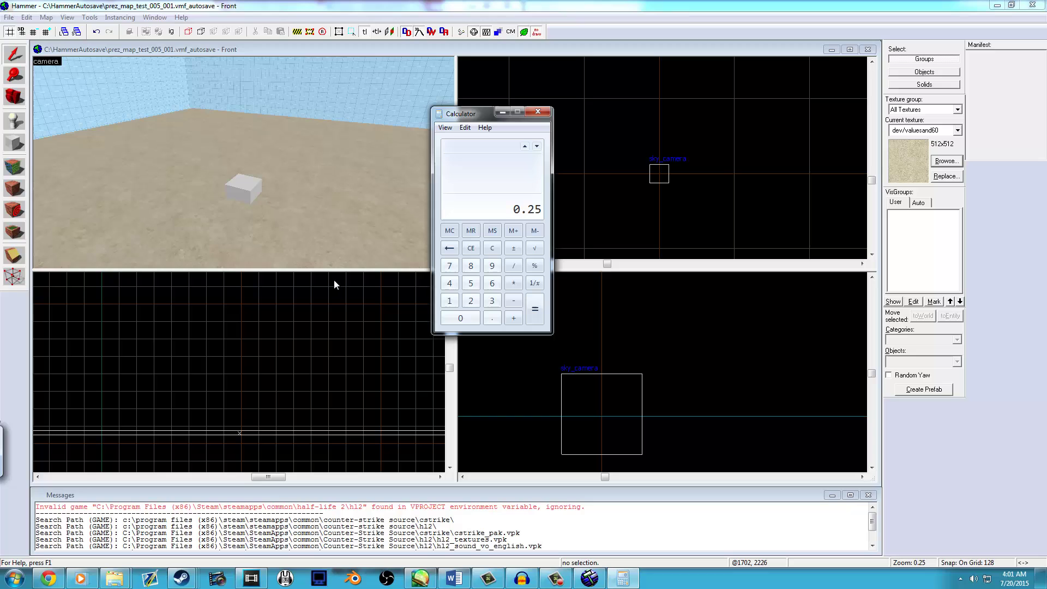
{"action": "type", "text": "/"}
{"action": "type", "text": "32"}
{"action": "key", "text": "Return"}
Step: Set the floor slab's X and Y texture scale to 0.0078125 and apply it
{"action": "key", "text": "shift+a"}
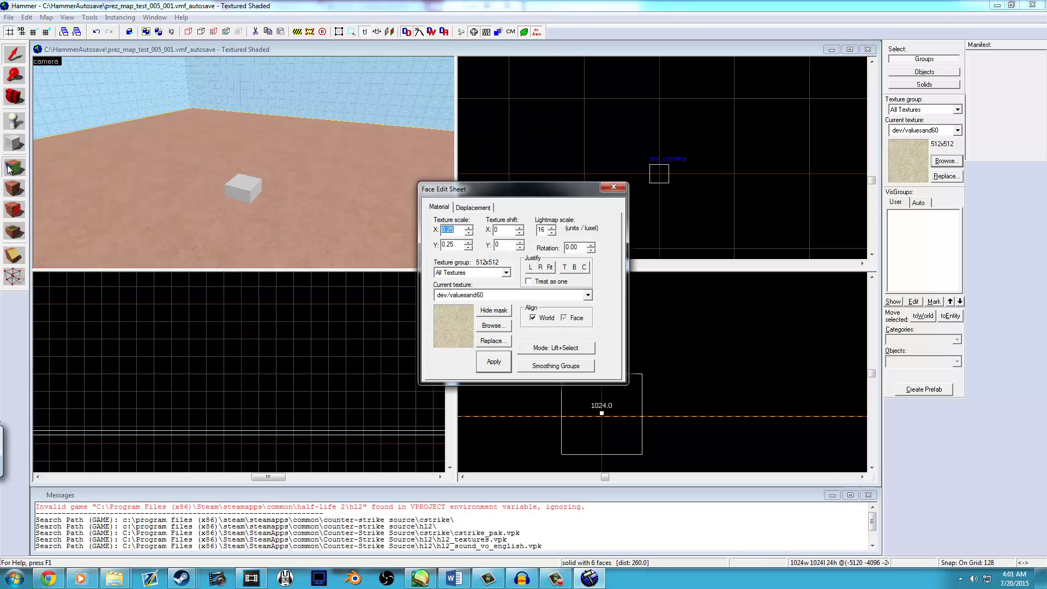
{"action": "left_click_drag", "start_coordinate": [456, 231], "coordinate": [434, 245]}
{"action": "type", "text": "0.0078125"}
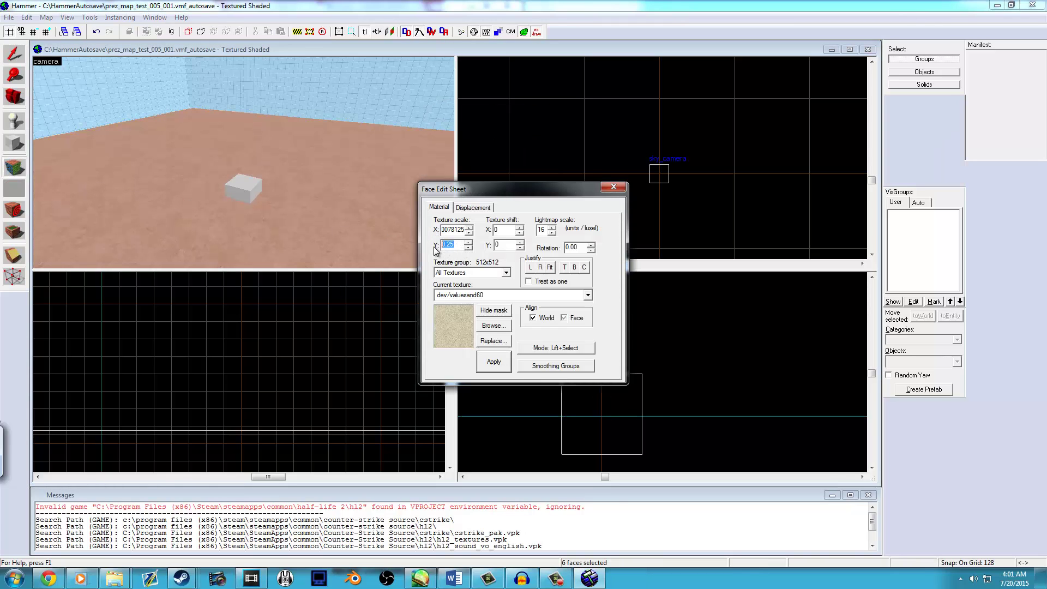
{"action": "type", "text": "0.0078125"}
{"action": "left_click", "coordinate": [501, 369]}
{"action": "left_click", "coordinate": [613, 187]}
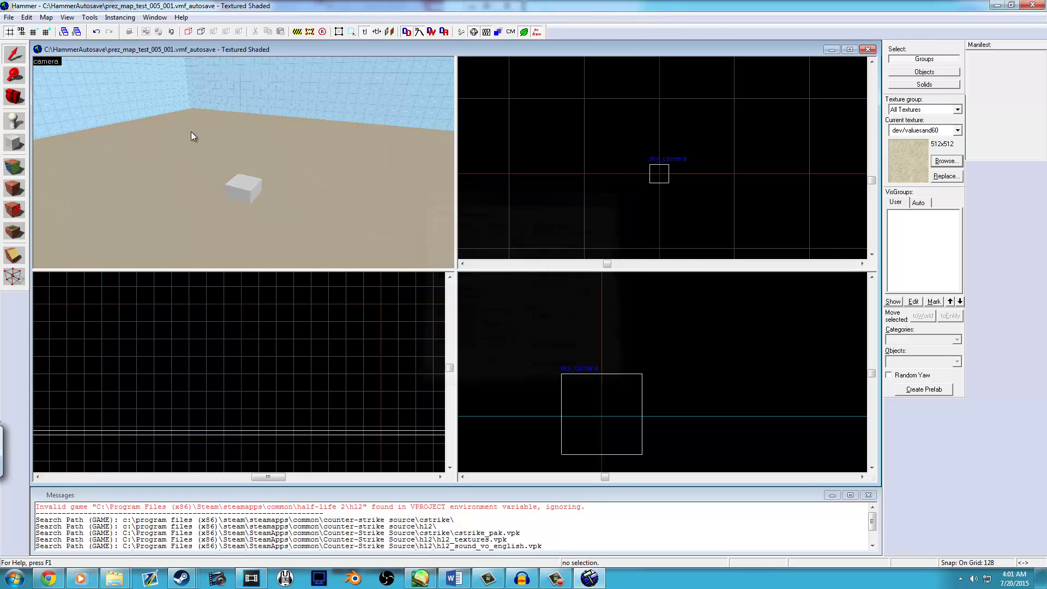
{"action": "key", "text": "z"}
{"action": "key", "text": "Down"}
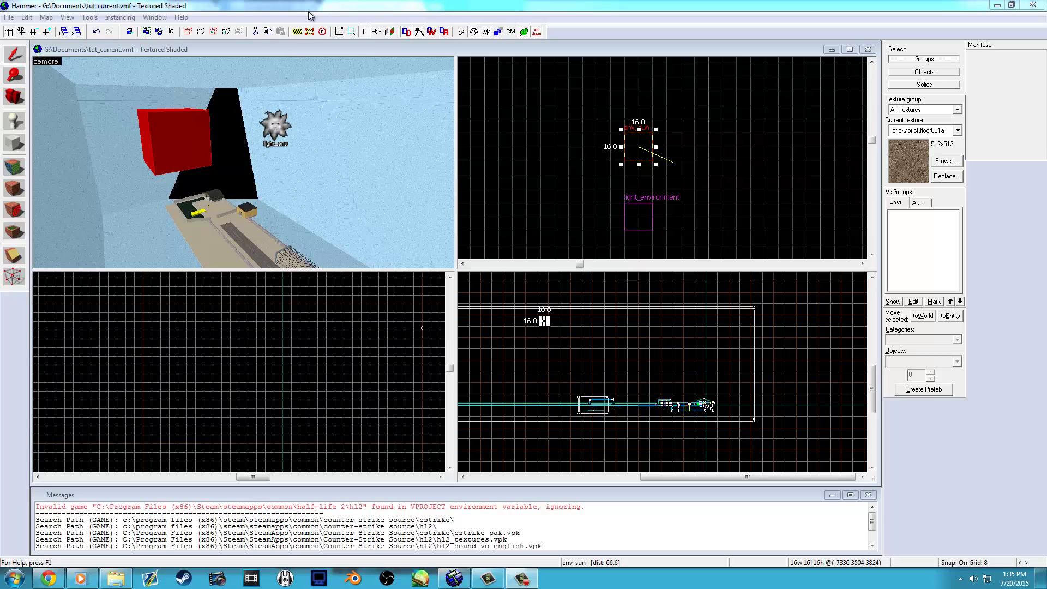
Step: Look over the env_sun and light_environment entities inside the skybox of tut_current.vmf from several sides
{"action": "left_click", "coordinate": [308, 11]}
{"action": "key", "text": "z"}
{"action": "key", "text": "d"}
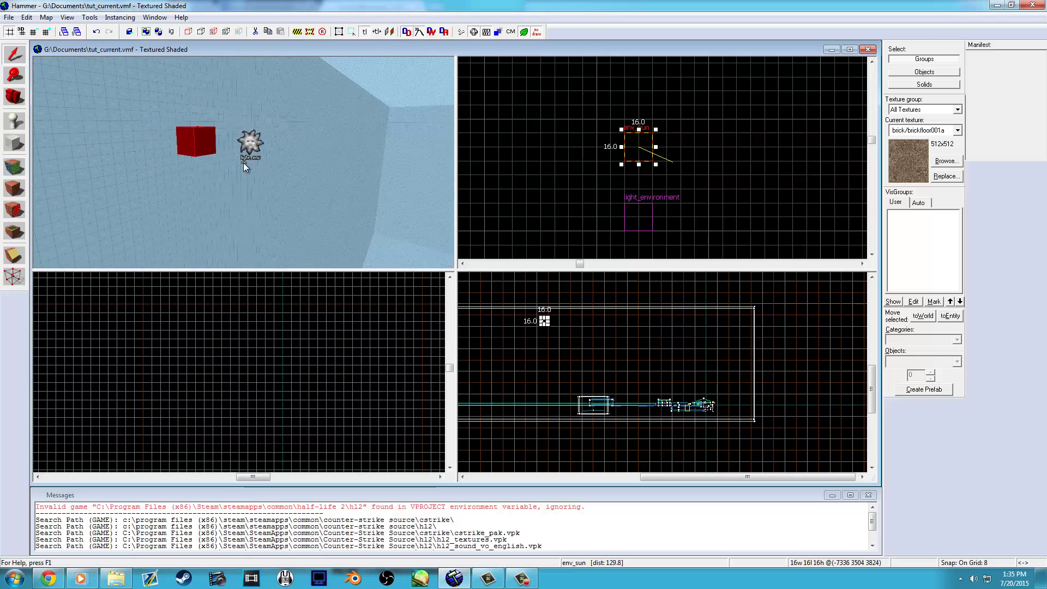
{"action": "key", "text": "Left"}
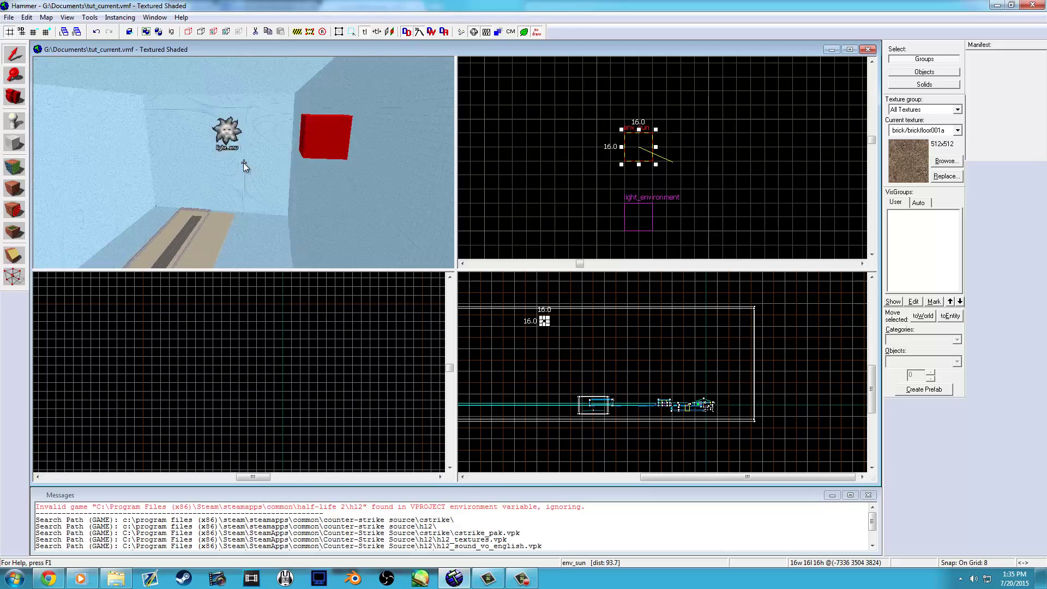
{"action": "key", "text": "w"}
{"action": "key", "text": "z"}
{"action": "left_click", "coordinate": [243, 130]}
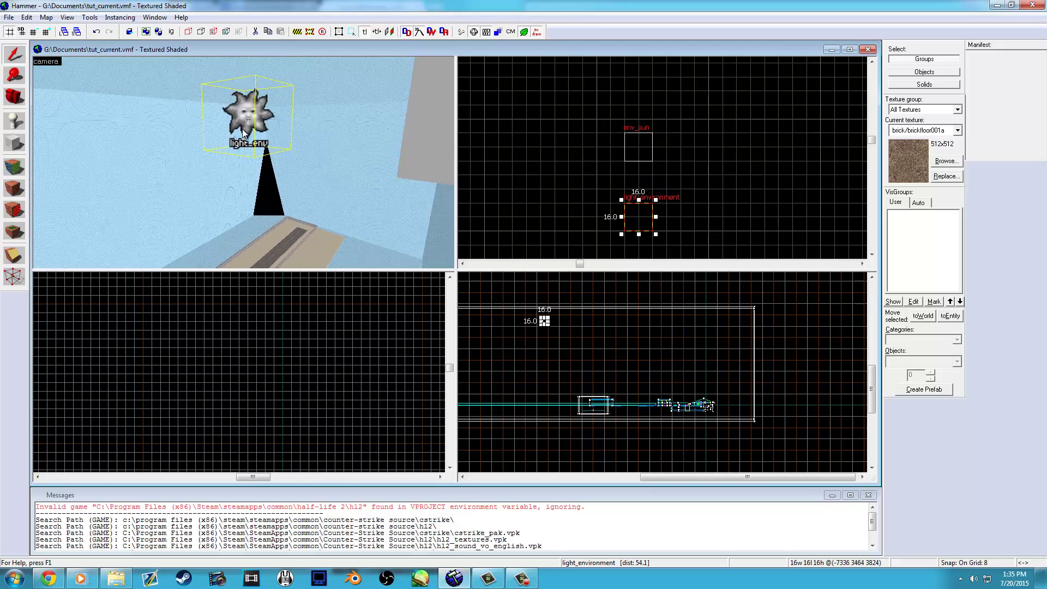
{"action": "key", "text": "z"}
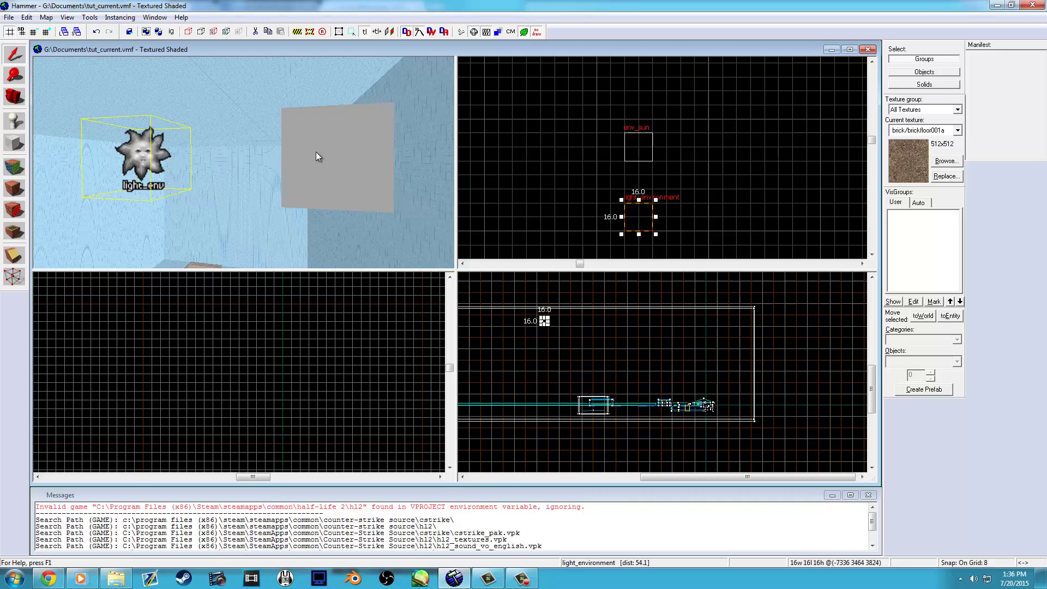
Step: Examine the angle and pitch properties of the env_sun and light_environment entities without changing them
{"action": "double_click", "coordinate": [317, 157]}
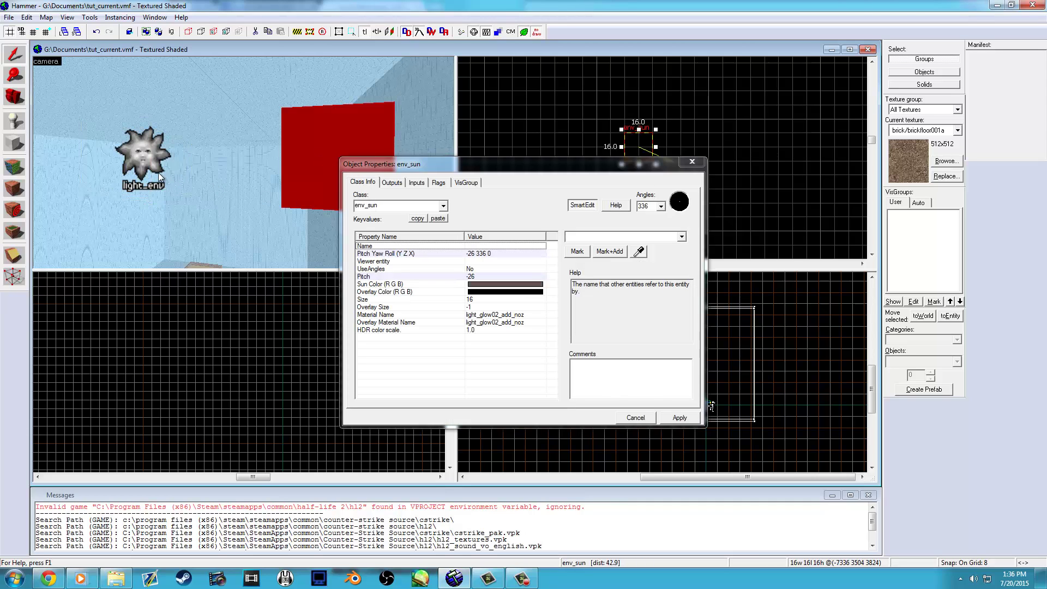
{"action": "left_click", "coordinate": [689, 163]}
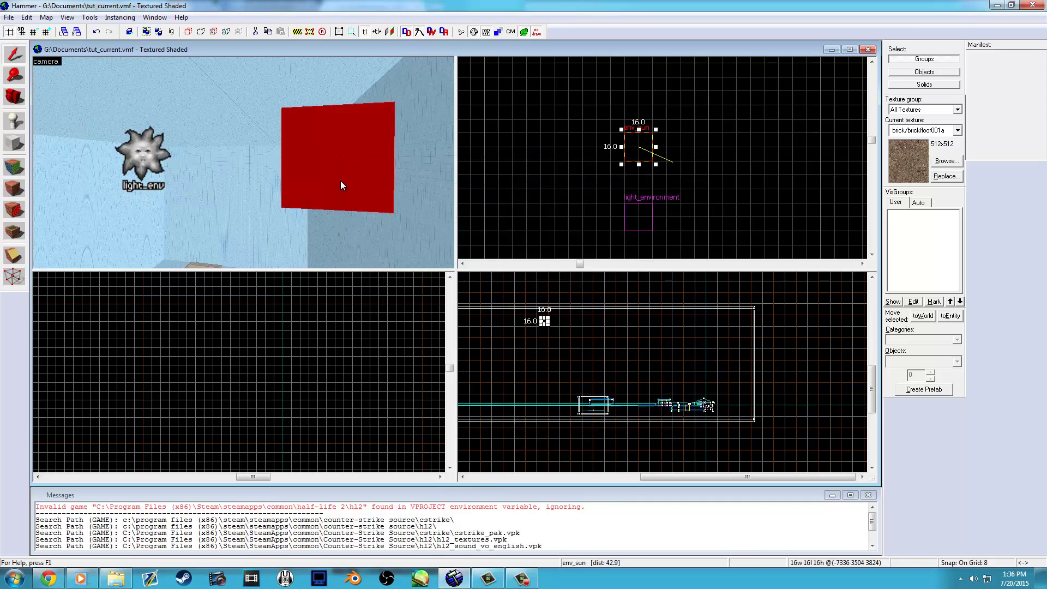
{"action": "double_click", "coordinate": [152, 156]}
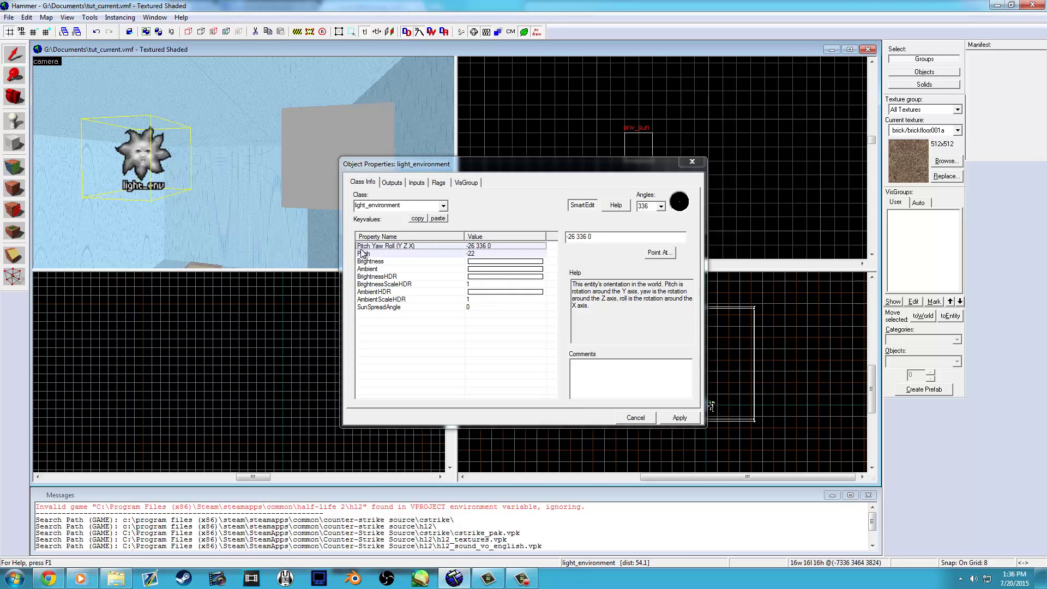
{"action": "left_click", "coordinate": [691, 162]}
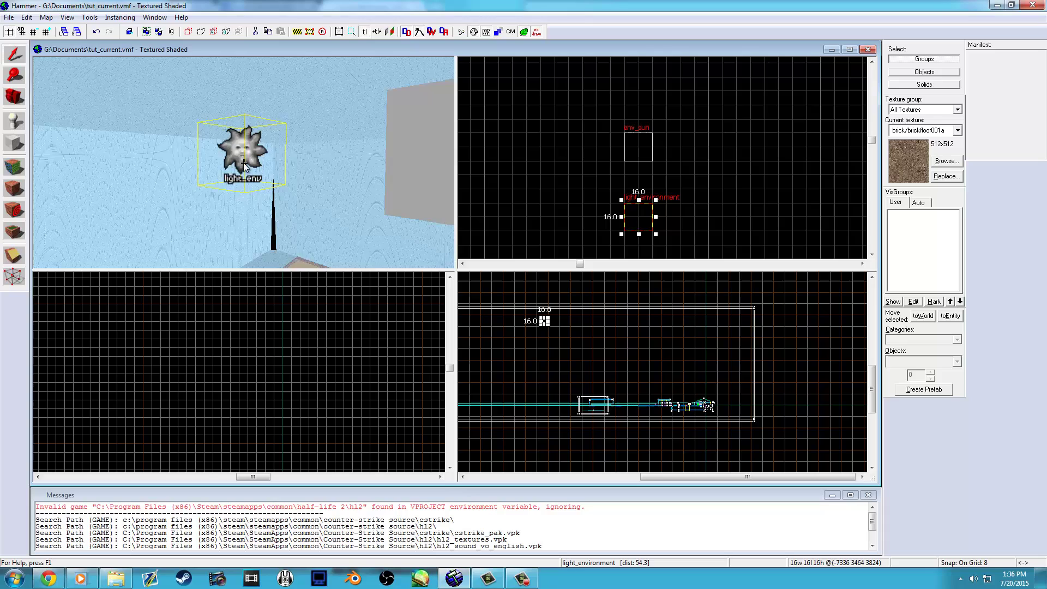
{"action": "key", "text": "a"}
{"action": "key", "text": "z"}
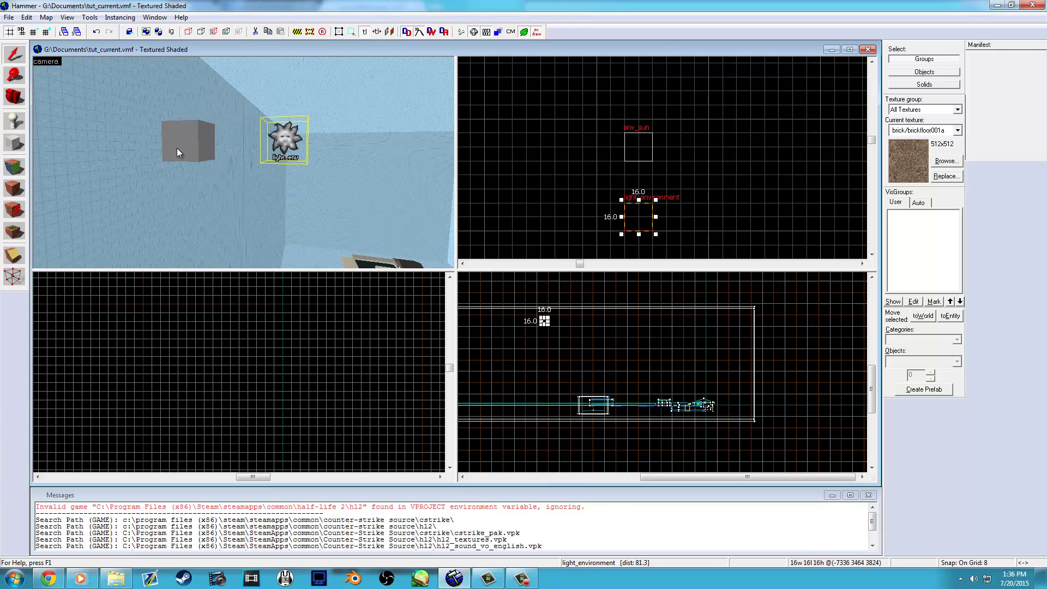
{"action": "double_click", "coordinate": [178, 150]}
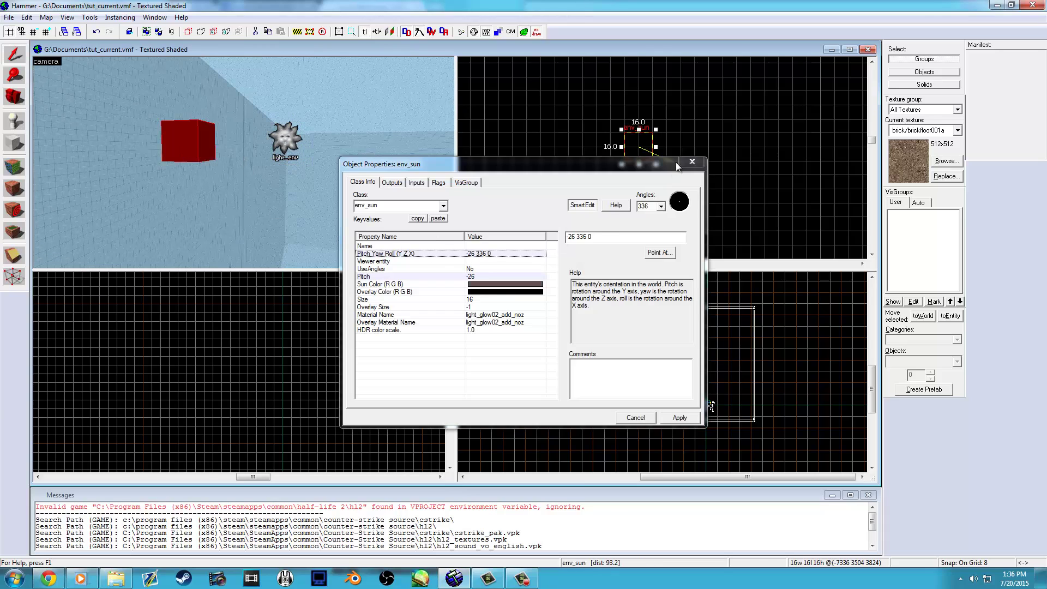
{"action": "left_click", "coordinate": [691, 162]}
Step: Aim the env_sun entity at the far end of the map floor, copy its 25 334 0 Pitch Yaw Roll value, and apply it
{"action": "key", "text": "Up"}
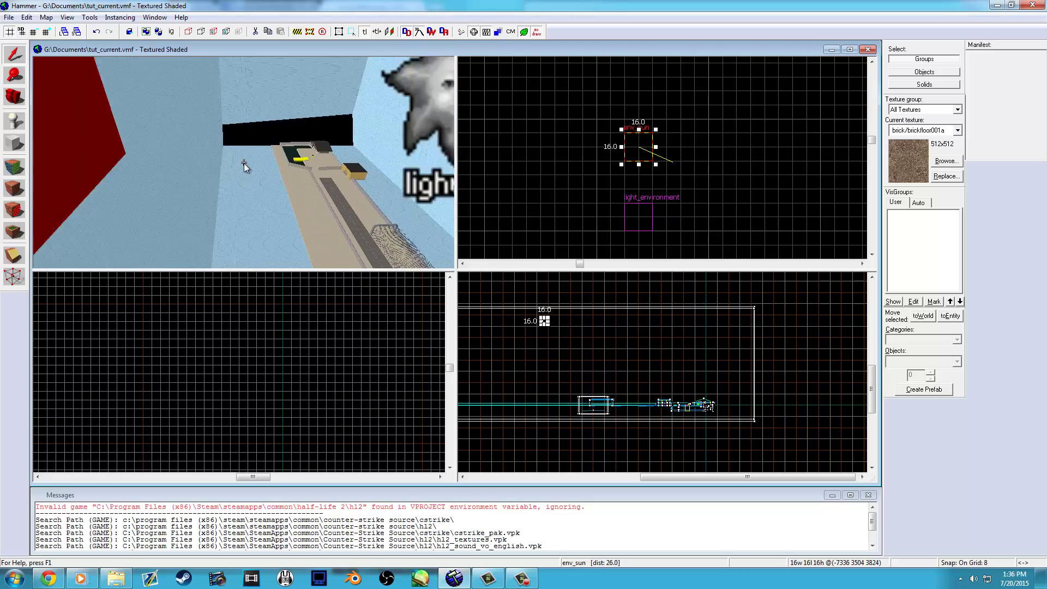
{"action": "key", "text": "Down"}
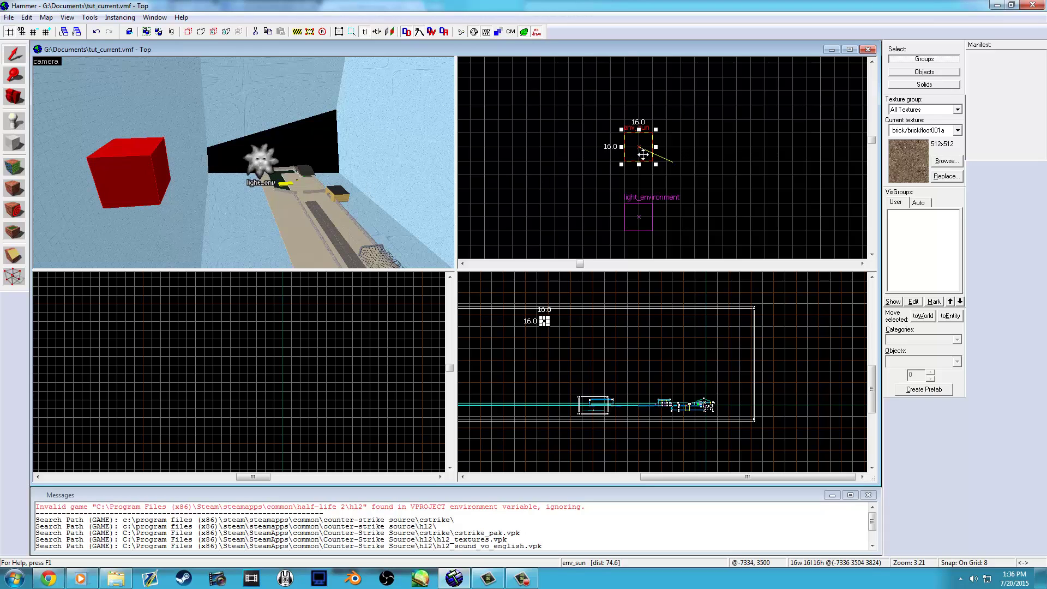
{"action": "left_click", "coordinate": [643, 223]}
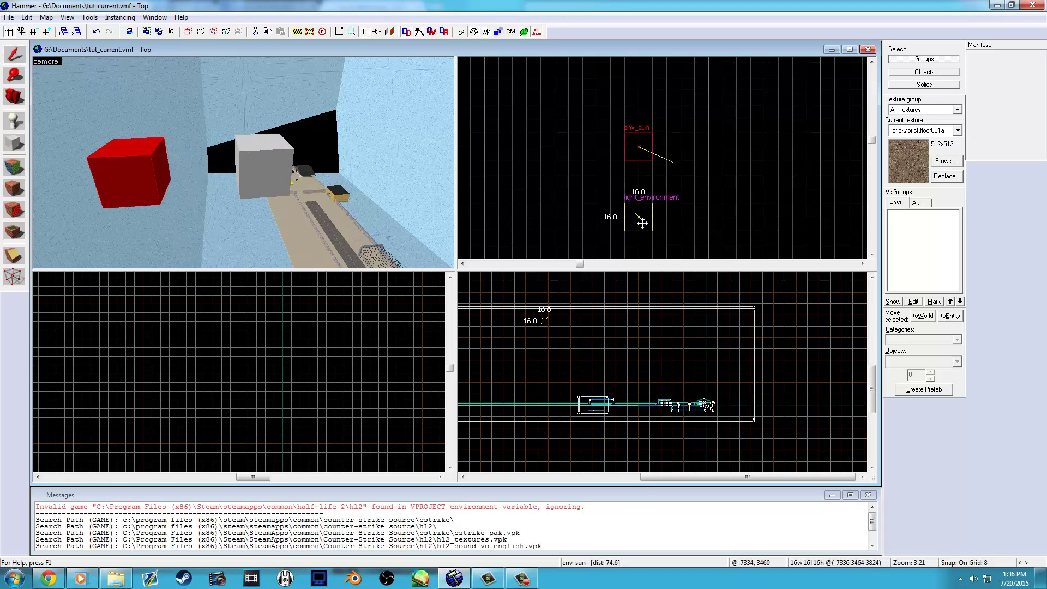
{"action": "left_click", "coordinate": [634, 154]}
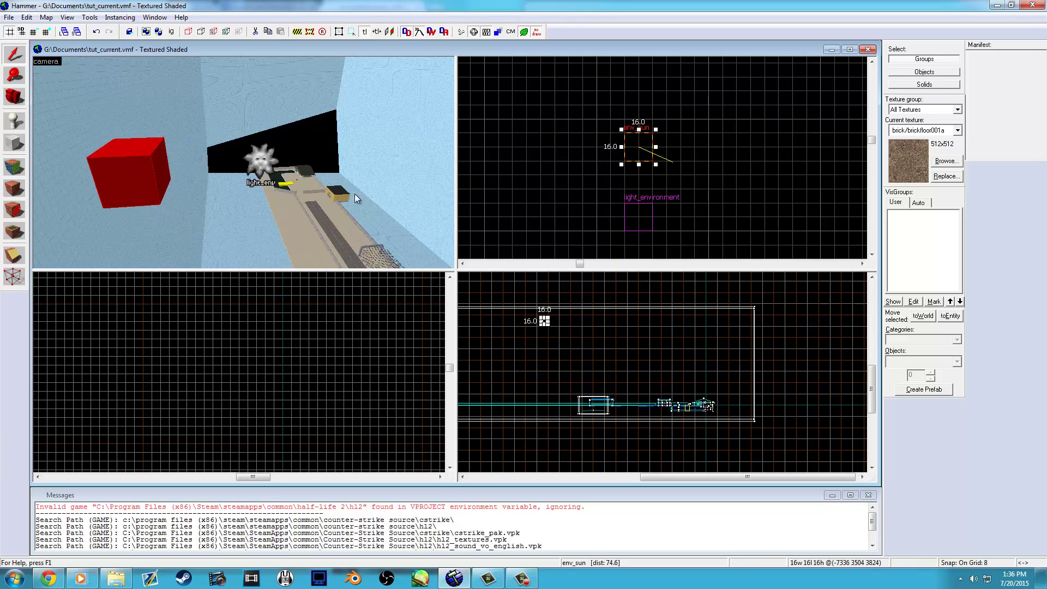
{"action": "key", "text": "alt+Return"}
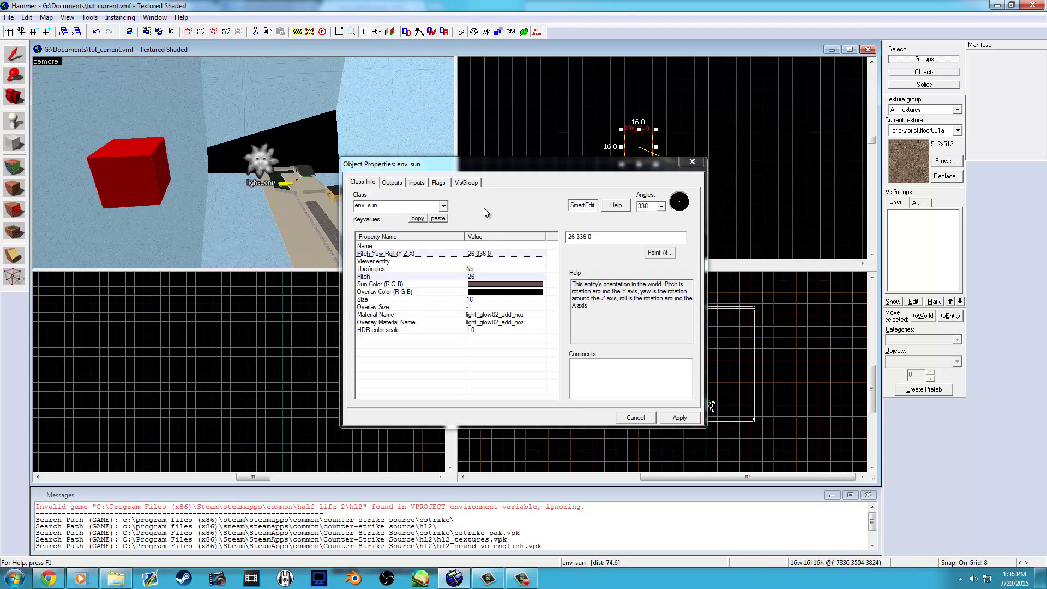
{"action": "left_click", "coordinate": [650, 254]}
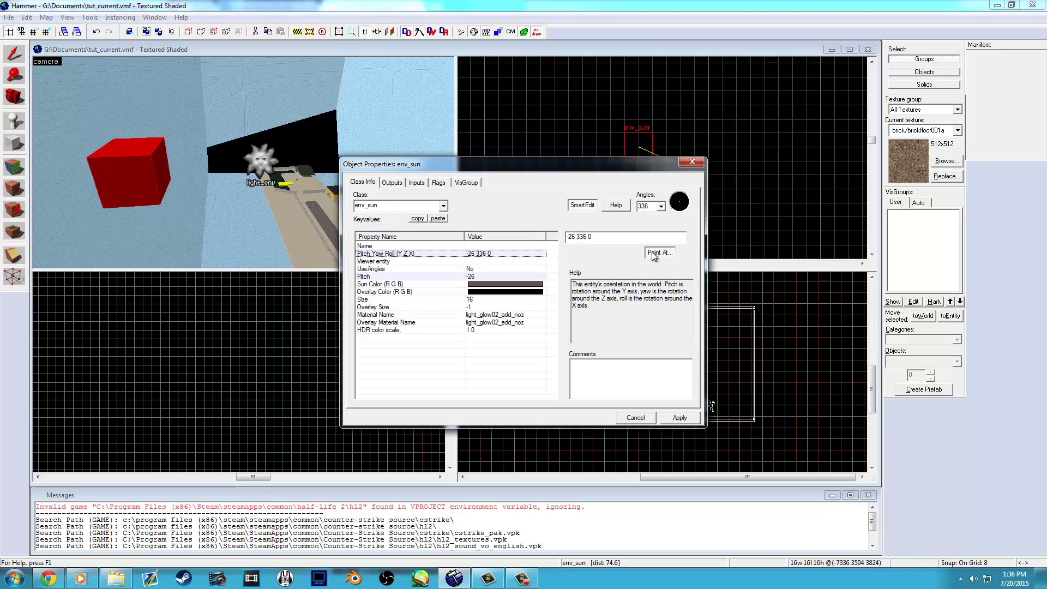
{"action": "left_click", "coordinate": [308, 172]}
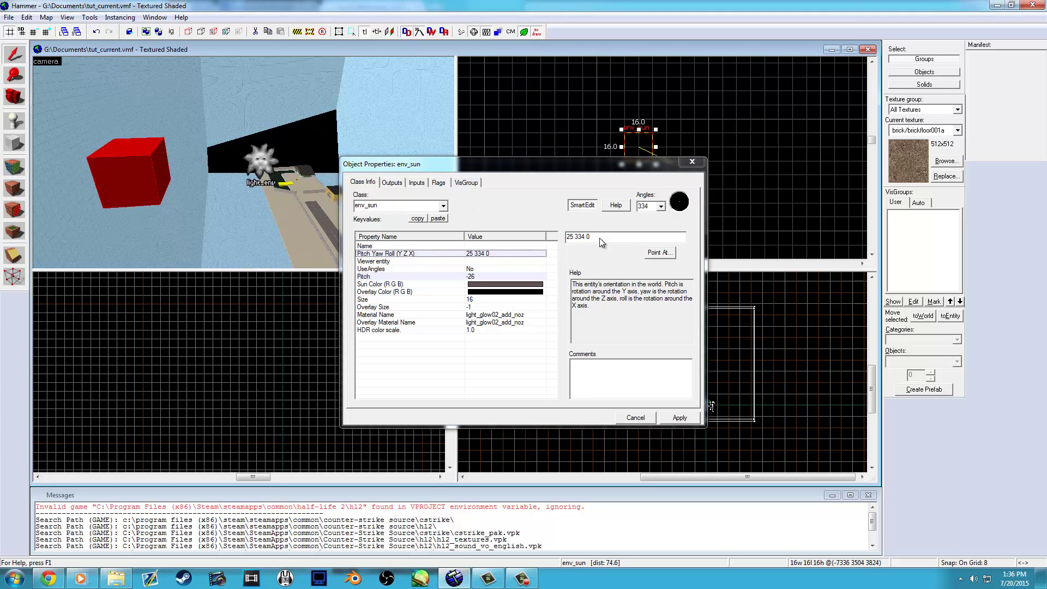
{"action": "left_click_drag", "start_coordinate": [598, 238], "coordinate": [563, 236]}
{"action": "key", "text": "ctrl+c"}
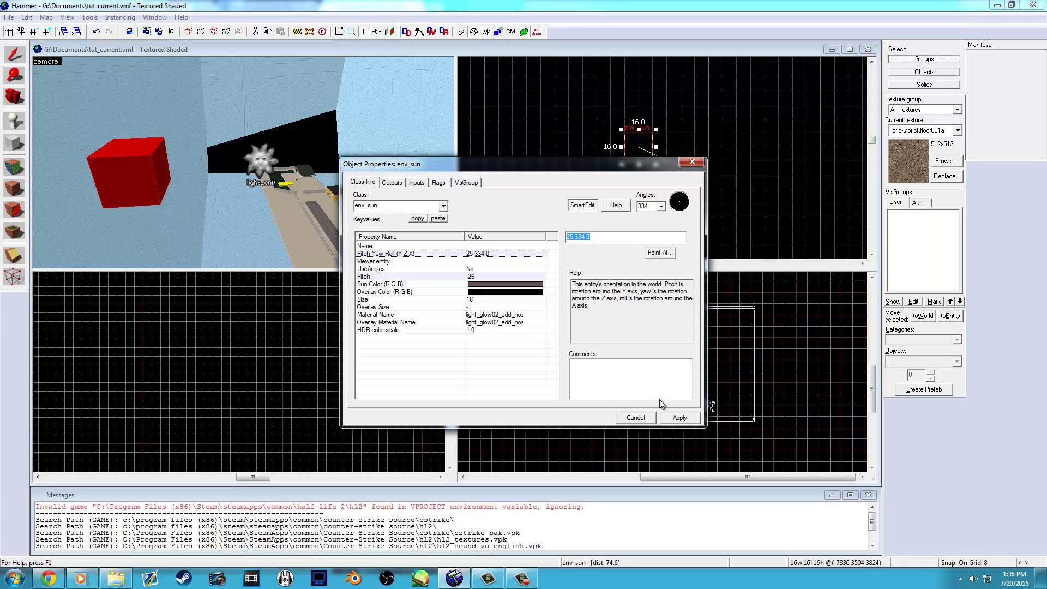
{"action": "left_click", "coordinate": [680, 417]}
{"action": "left_click", "coordinate": [692, 161]}
Step: Paste 25 334 0 as the light_environment entity's Pitch Yaw Roll value and apply it
{"action": "left_click", "coordinate": [271, 162]}
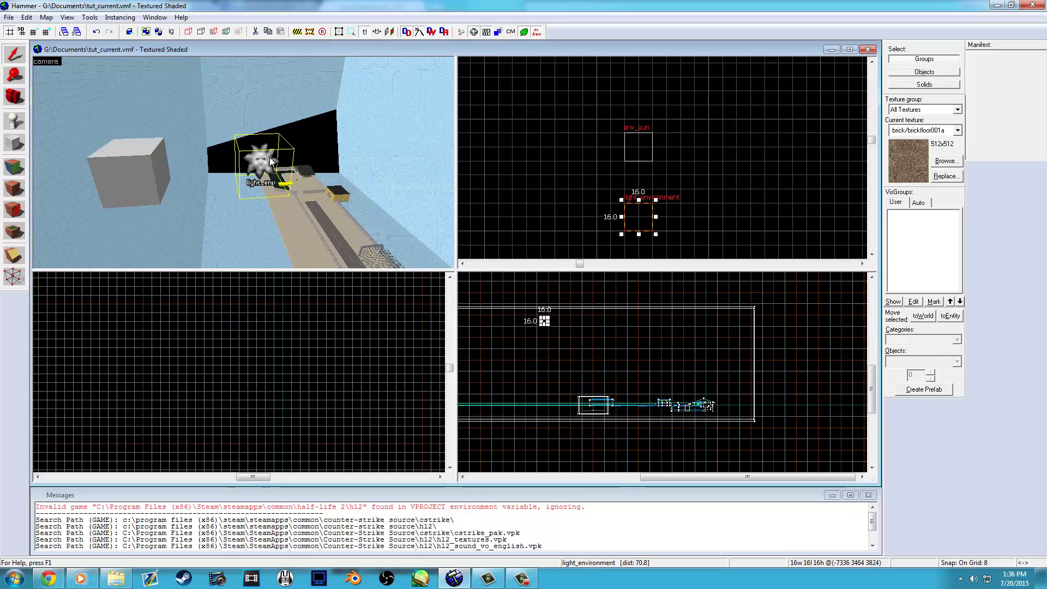
{"action": "key", "text": "alt+Return"}
{"action": "left_click_drag", "start_coordinate": [602, 238], "coordinate": [551, 238]}
{"action": "key", "text": "ctrl+v"}
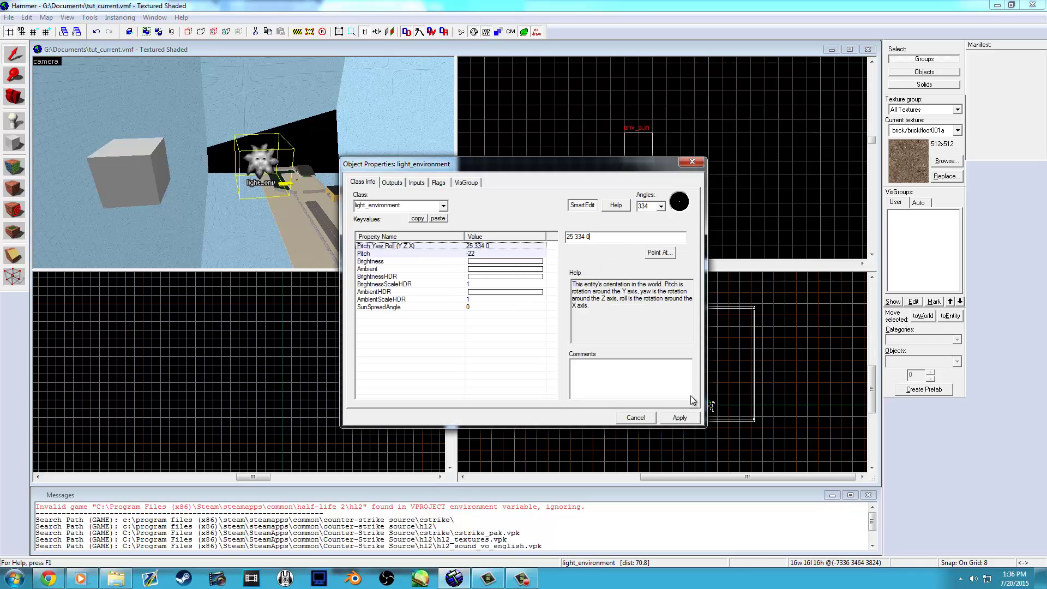
{"action": "left_click", "coordinate": [691, 417]}
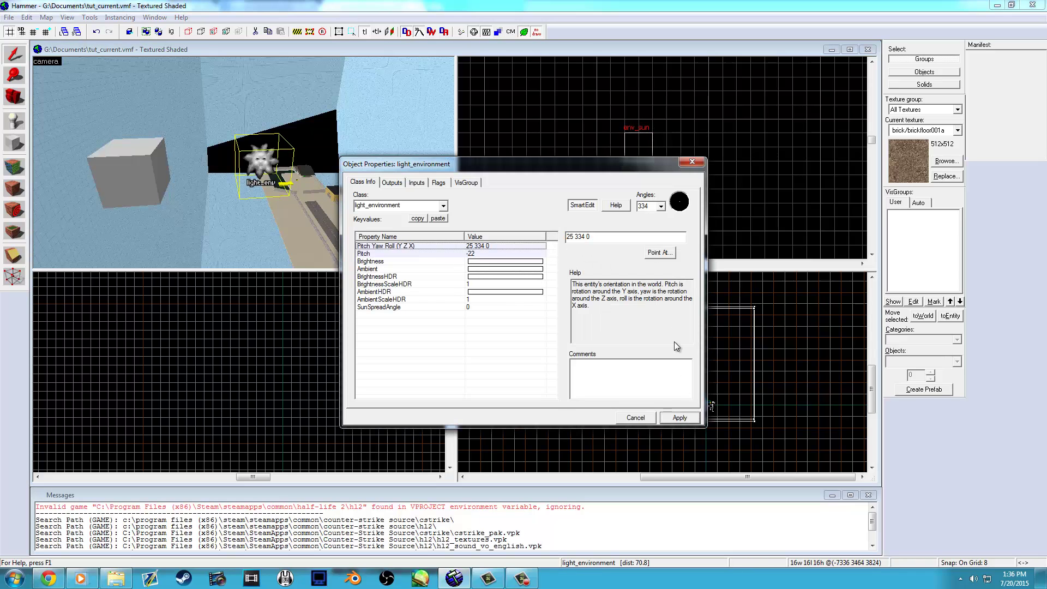
{"action": "left_click", "coordinate": [692, 161]}
Step: Move the light_environment entity 40 units in the top view so that it coincides with env_sun
{"action": "mouse_move", "coordinate": [638, 218]}
{"action": "left_mouse_down", "text": "shift"}
{"action": "mouse_move", "coordinate": [628, 140]}
{"action": "mouse_move", "coordinate": [637, 147]}
{"action": "left_mouse_up", "text": "shift"}
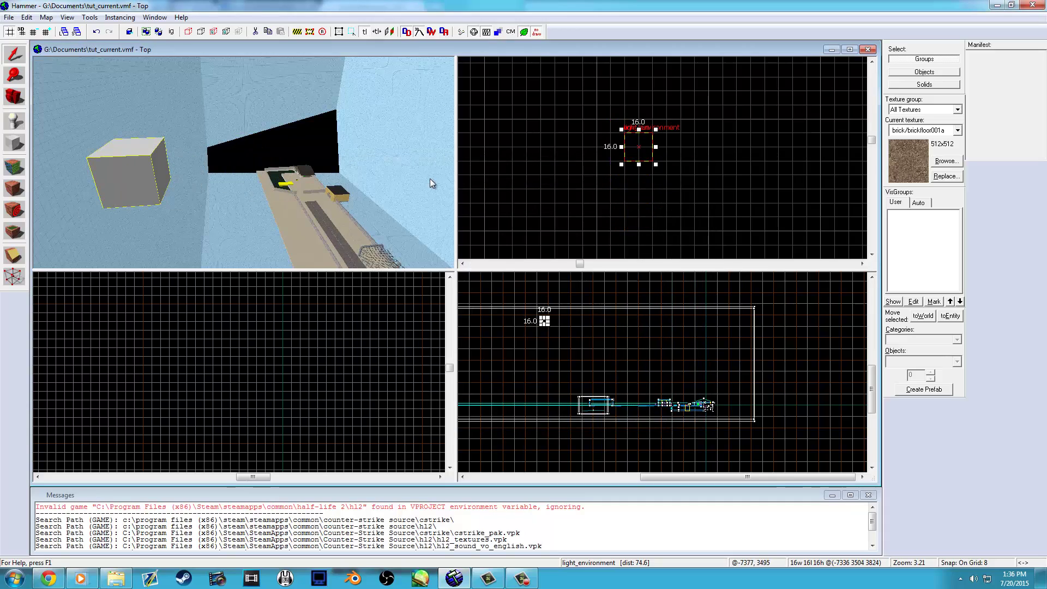
{"action": "key", "text": "z"}
{"action": "key", "text": "d"}
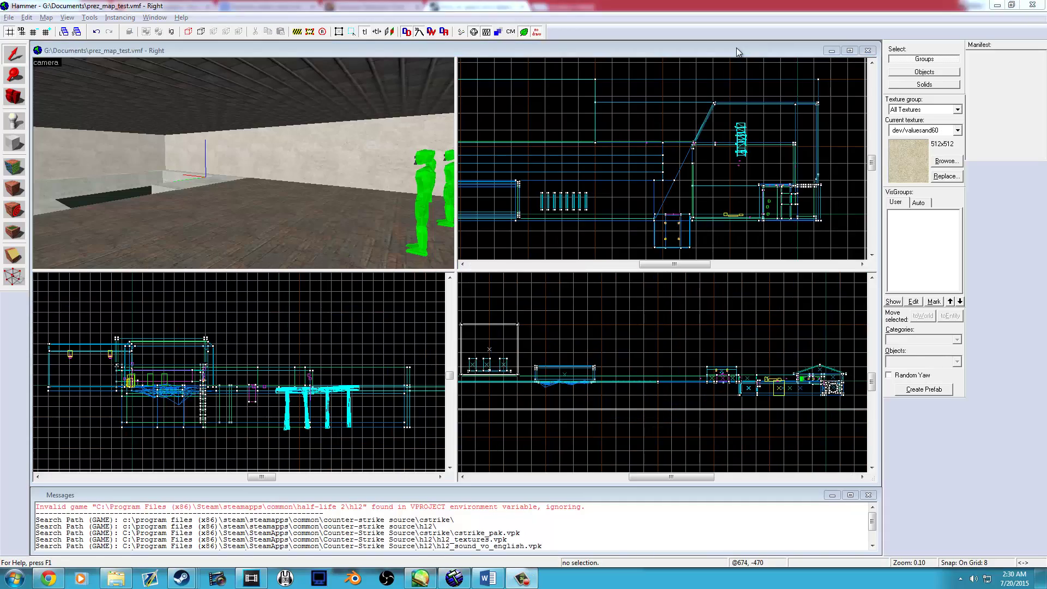
Step: Bring back the removed light entities along the room's ceiling one after another
{"action": "key", "text": "ctrl+z"}
{"action": "key", "text": "ctrl+z"}
{"action": "key", "text": "ctrl+z"}
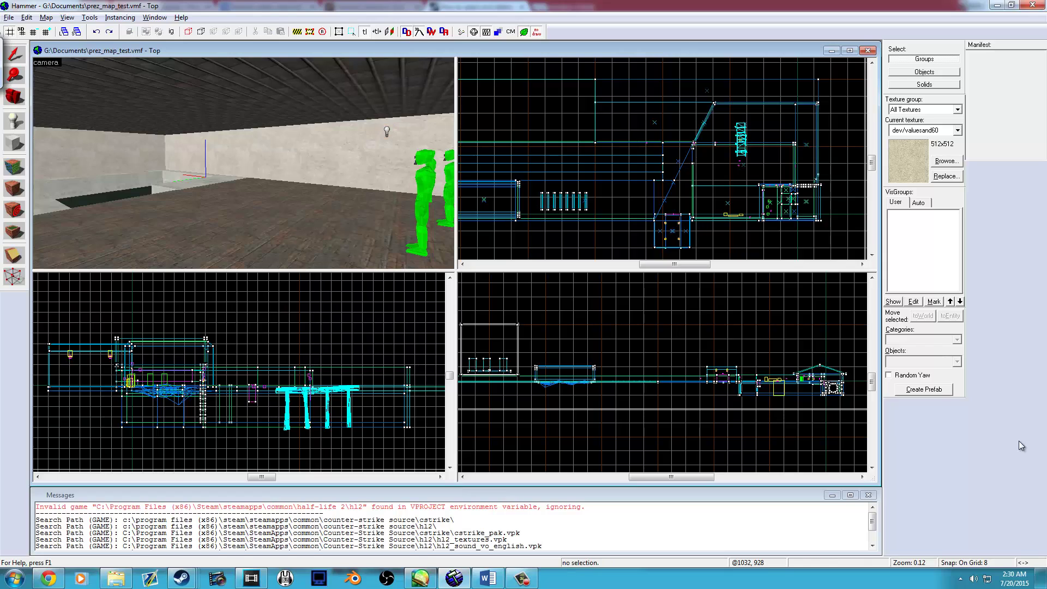
{"action": "key", "text": "ctrl+z"}
{"action": "key", "text": "ctrl+z"}
{"action": "key", "text": "ctrl+z"}
{"action": "key", "text": "ctrl+z"}
{"action": "key", "text": "ctrl+z"}
{"action": "key", "text": "ctrl+z"}
{"action": "key", "text": "Escape"}
{"action": "key", "text": "ctrl+v"}
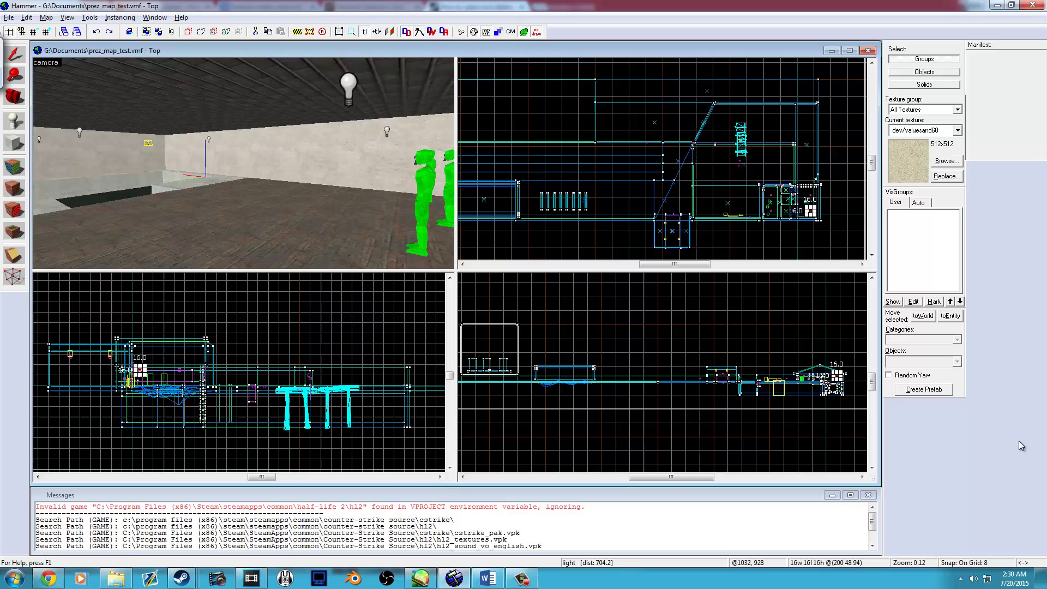
Step: Bring back the removed hanging lamp prop_static models on the room's ceiling one after another
{"action": "key", "text": "Escape"}
{"action": "key", "text": "ctrl+v"}
{"action": "key", "text": "Escape"}
{"action": "key", "text": "ctrl+v"}
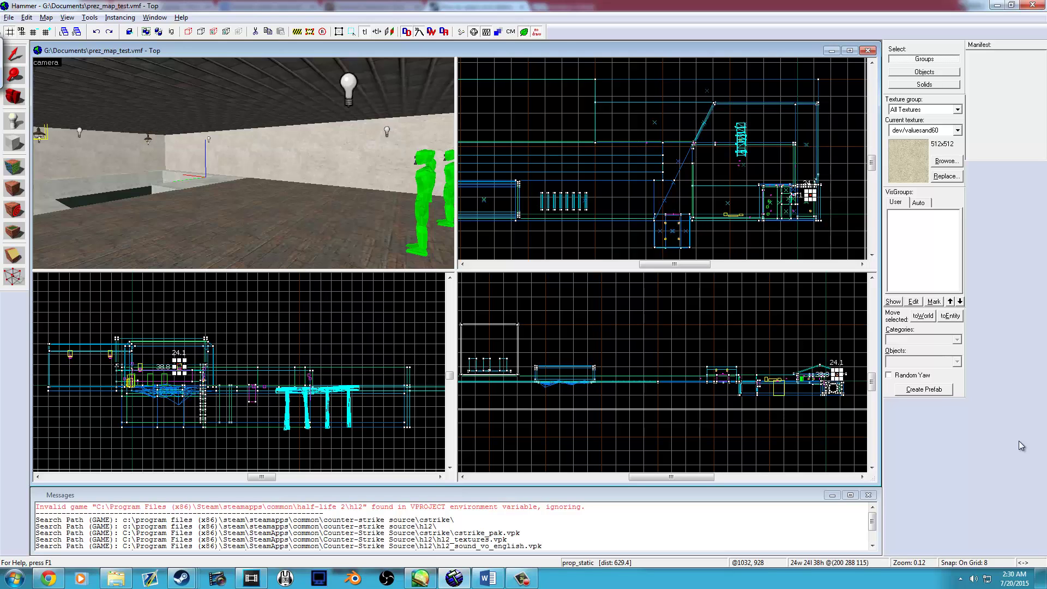
{"action": "key", "text": "Escape"}
{"action": "key", "text": "ctrl+v"}
{"action": "key", "text": "Escape"}
{"action": "key", "text": "ctrl+v"}
{"action": "key", "text": "Escape"}
{"action": "key", "text": "ctrl+v"}
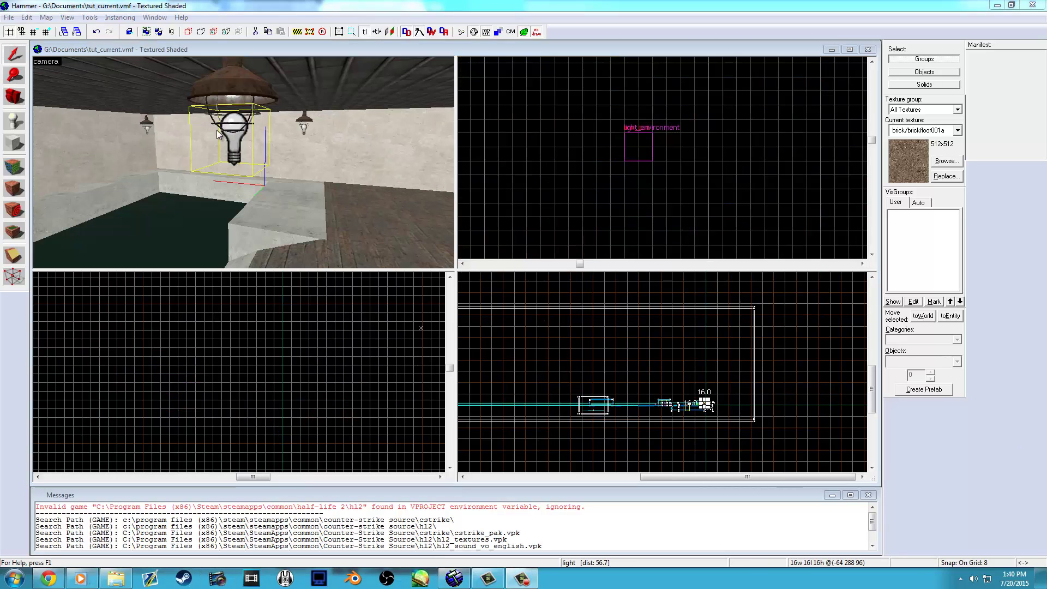
Step: Examine the brightness property of the light entity beneath the hanging lamp without changing it
{"action": "double_click", "coordinate": [234, 146]}
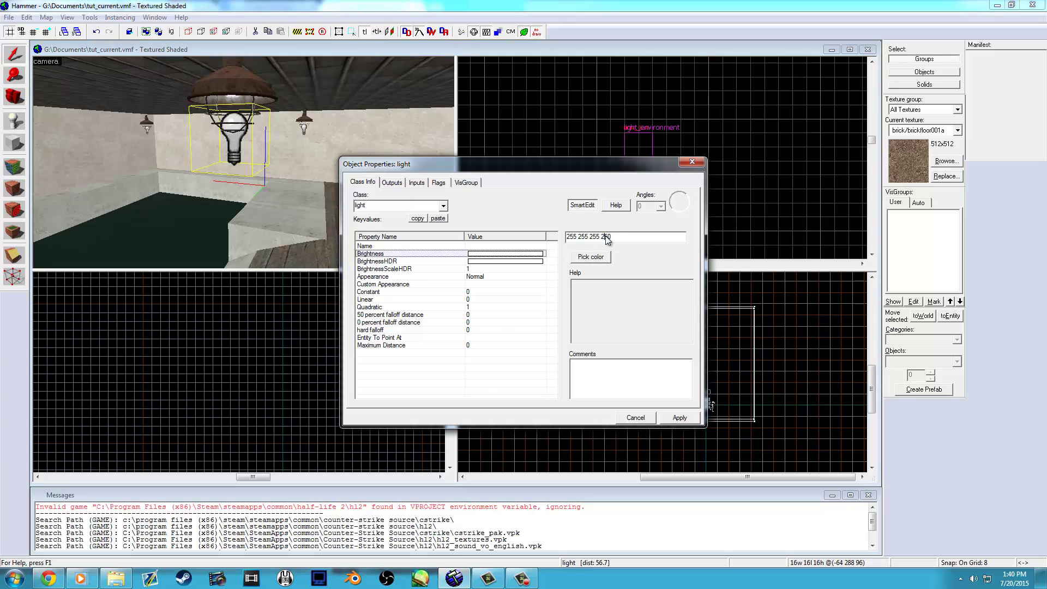
{"action": "left_click", "coordinate": [691, 162]}
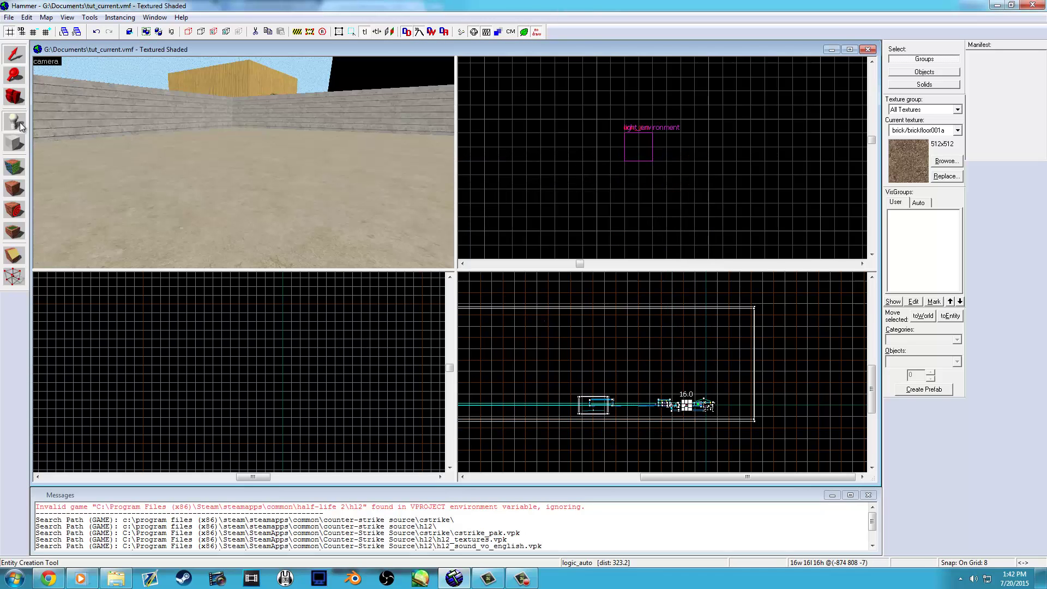
Step: Place a new entity on the ground of the walled outdoor area and change its class to prop_static
{"action": "left_click", "coordinate": [229, 191]}
{"action": "left_click", "coordinate": [16, 55]}
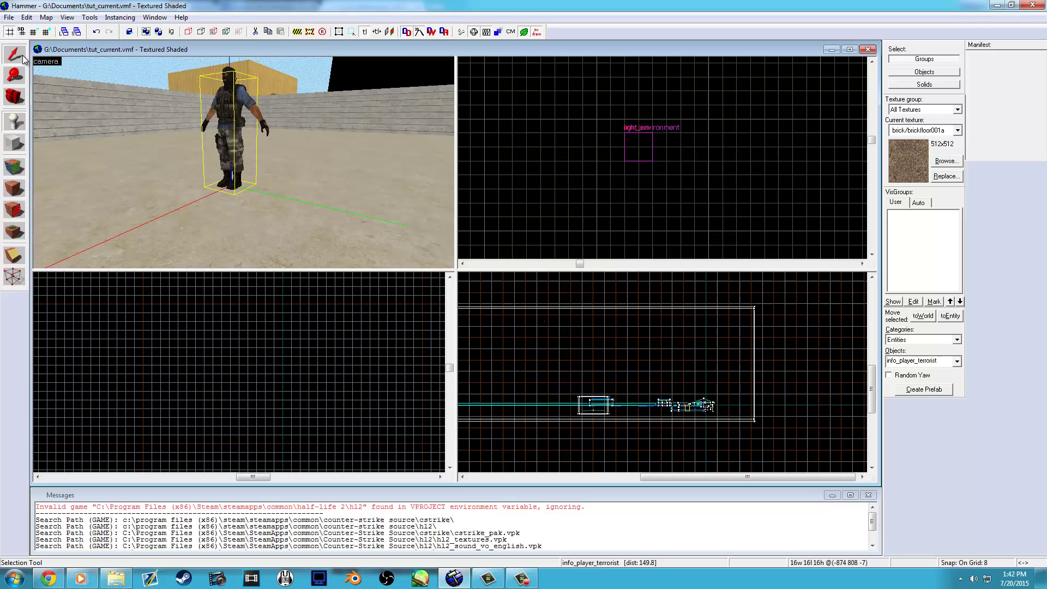
{"action": "double_click", "coordinate": [218, 108]}
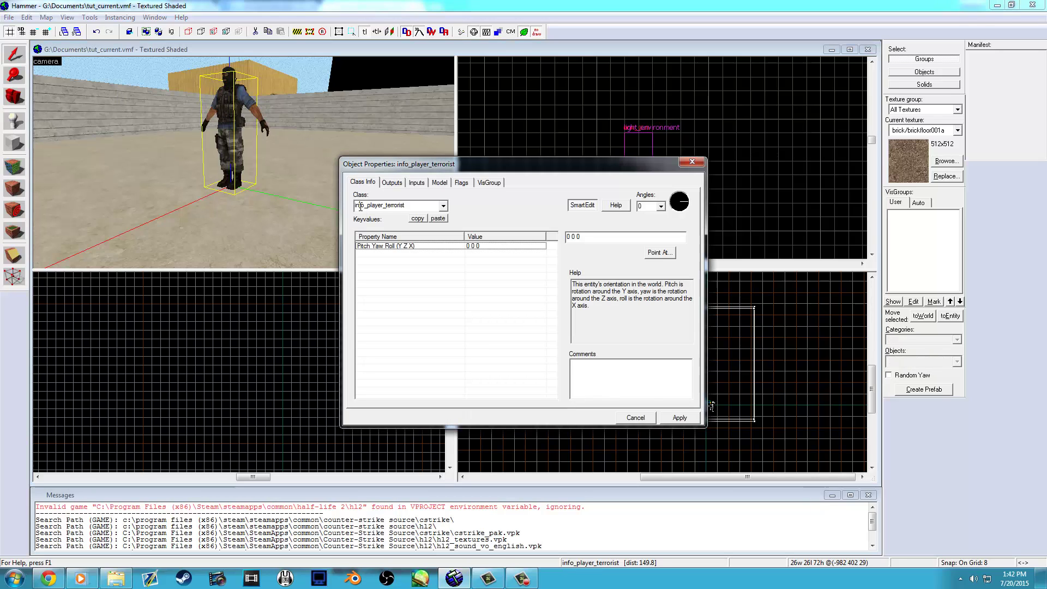
{"action": "type", "text": "prop"}
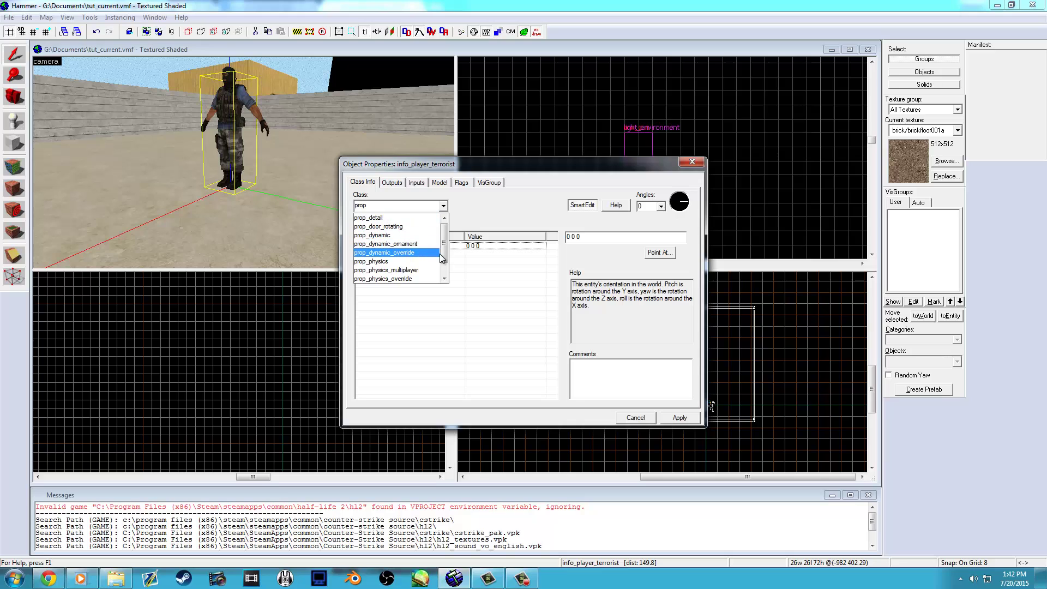
{"action": "left_click_drag", "start_coordinate": [443, 259], "coordinate": [444, 262]}
{"action": "scroll", "coordinate": [446, 266], "scroll_direction": "down", "scroll_amount": 1}
{"action": "left_click", "coordinate": [422, 280]}
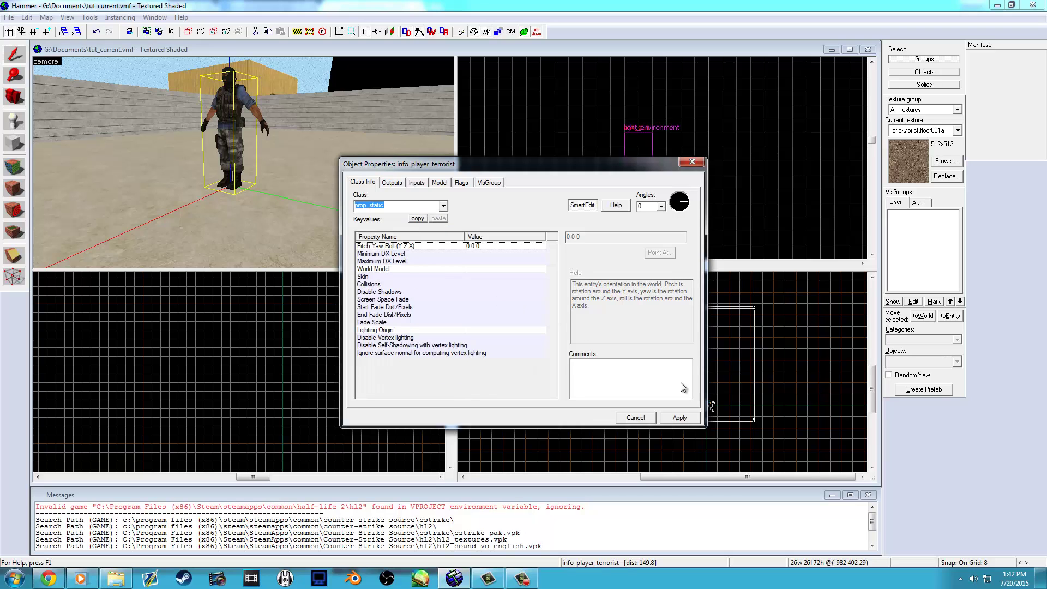
{"action": "left_click", "coordinate": [688, 418]}
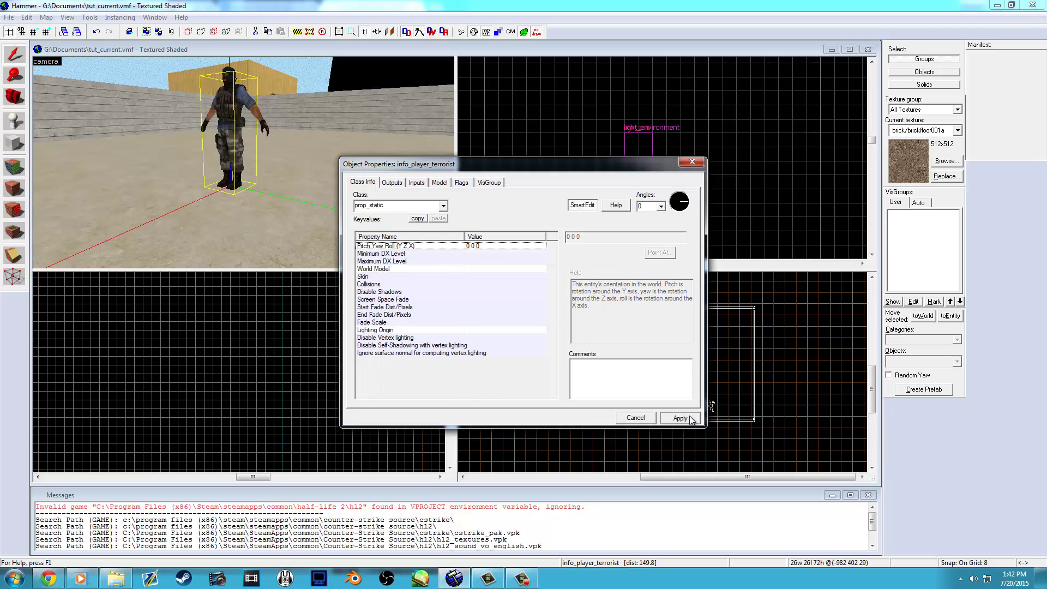
Step: Set the prop_static's World Model to models/props/cs_militia/lightfixture01.mdl and apply it
{"action": "left_click", "coordinate": [410, 270]}
{"action": "left_click", "coordinate": [577, 254]}
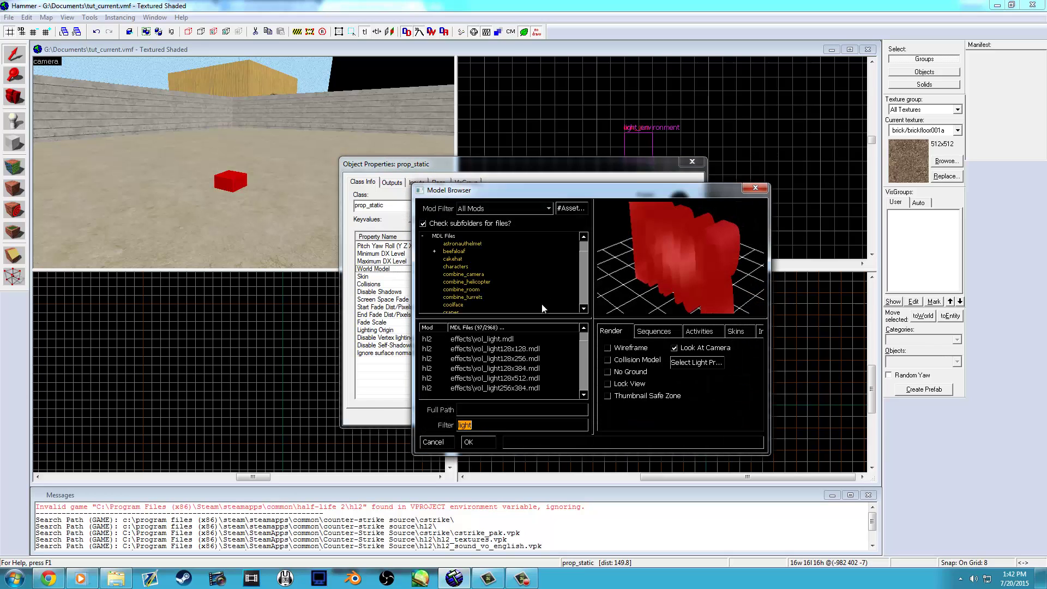
{"action": "left_click", "coordinate": [512, 368]}
{"action": "scroll", "coordinate": [558, 351], "scroll_direction": "down", "scroll_amount": 10}
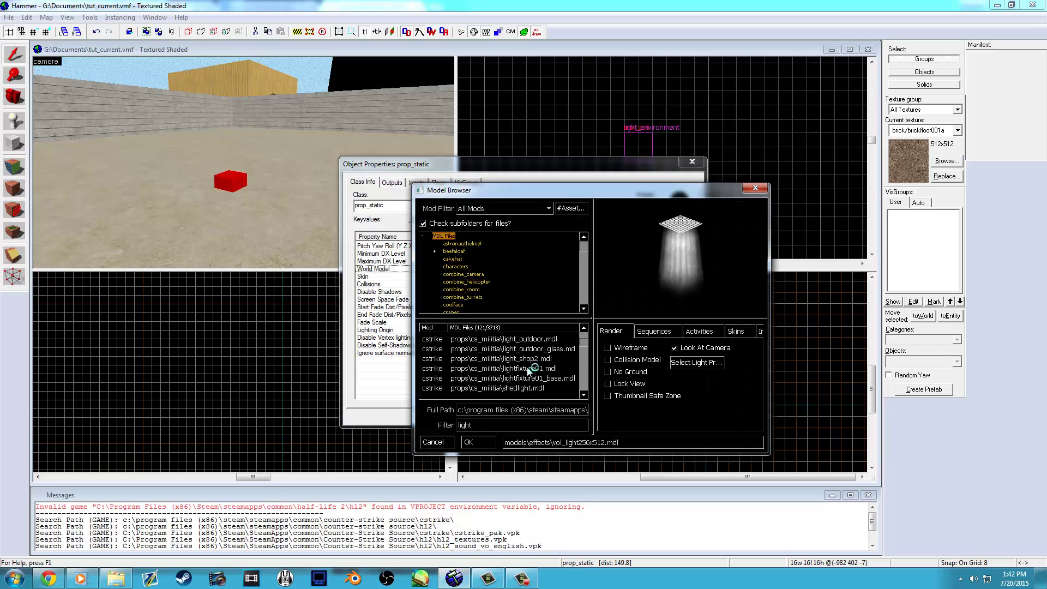
{"action": "left_click", "coordinate": [545, 368]}
{"action": "left_click", "coordinate": [475, 443]}
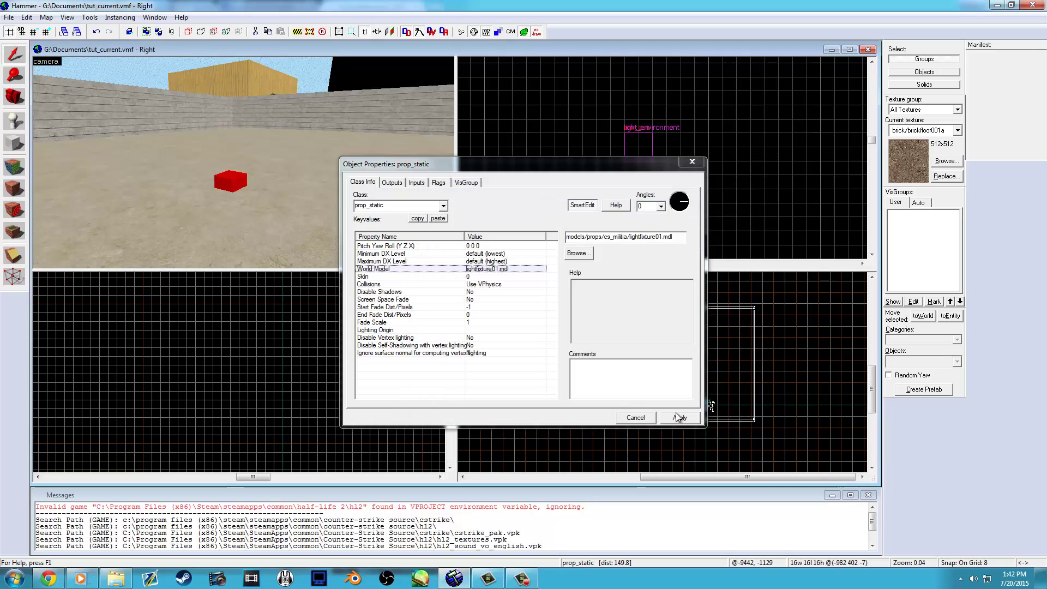
{"action": "left_click", "coordinate": [679, 417]}
{"action": "left_click", "coordinate": [691, 163]}
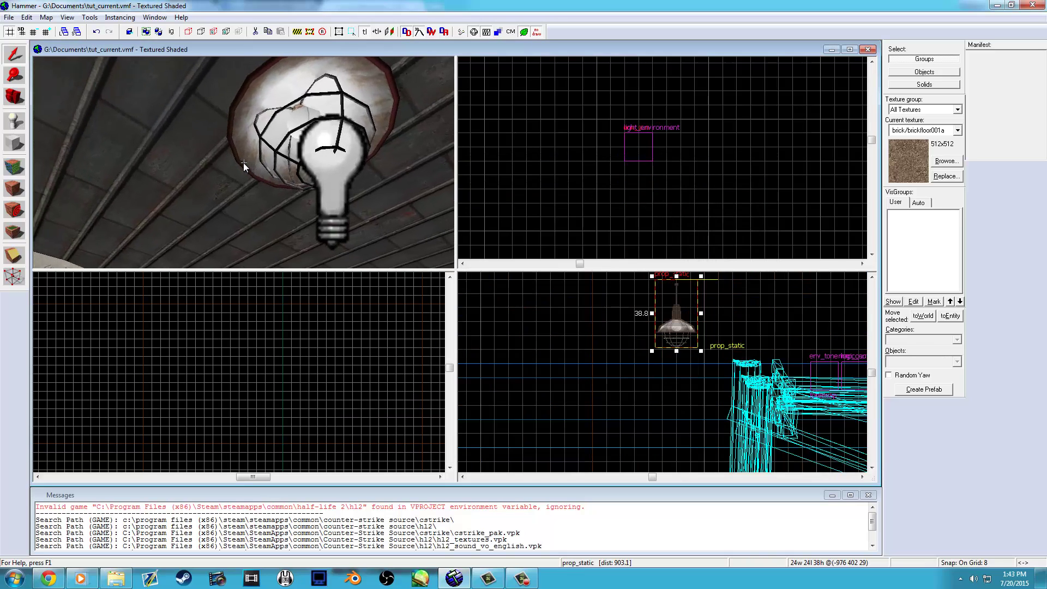
{"action": "key", "text": "s"}
{"action": "key", "text": "s"}
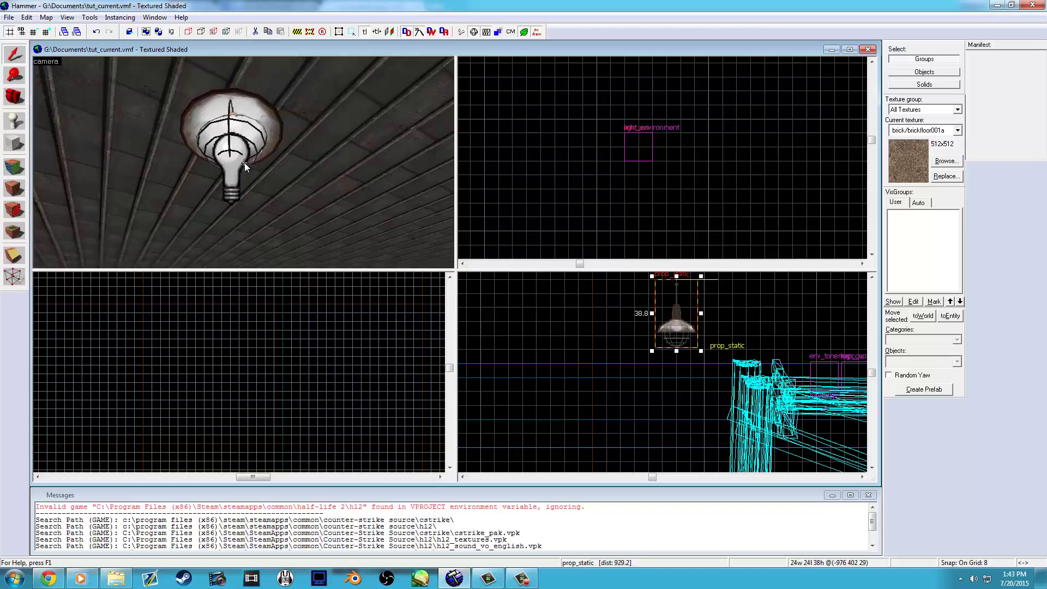